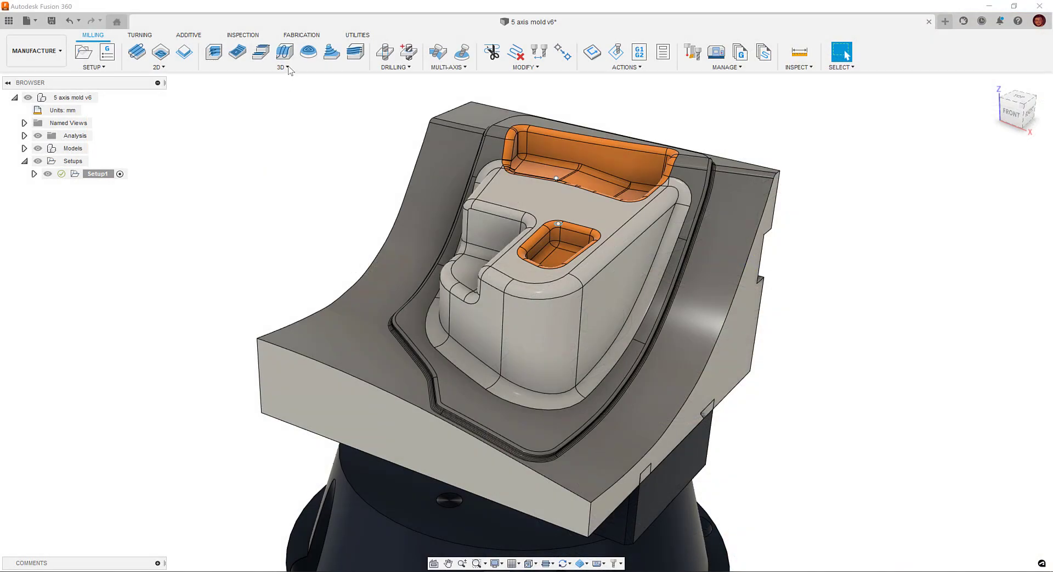
- Open the 3D milling toolpath list to begin a Parallel finishing toolpath on the mold
click(286, 68)
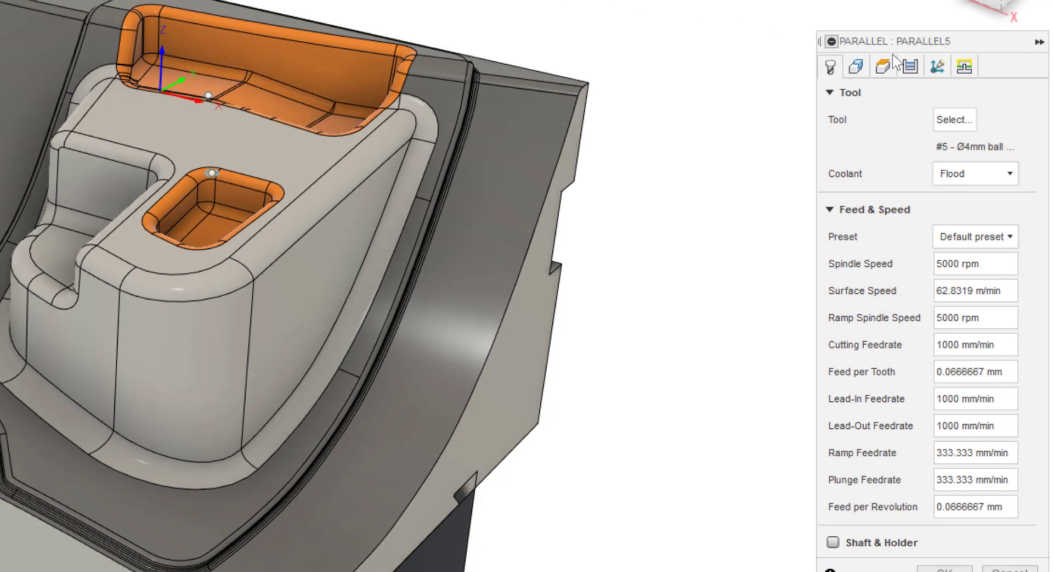
- Show the operation's Tool Axis tab, where Primary Mode reads Vertical
click(939, 75)
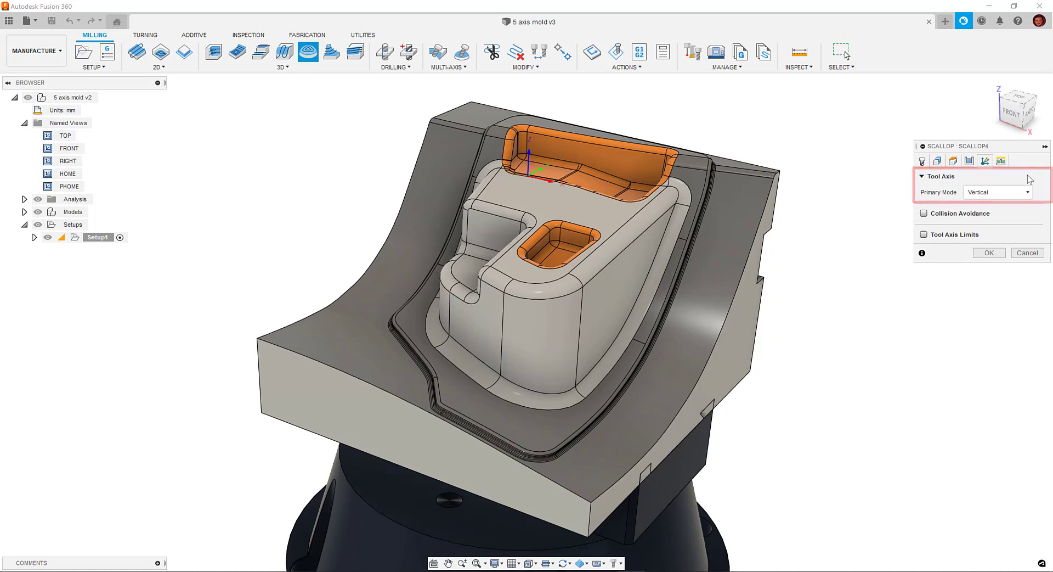
- Expand the Primary Mode dropdown showing Vertical, From point, To point, From curve and To curve
click(1028, 192)
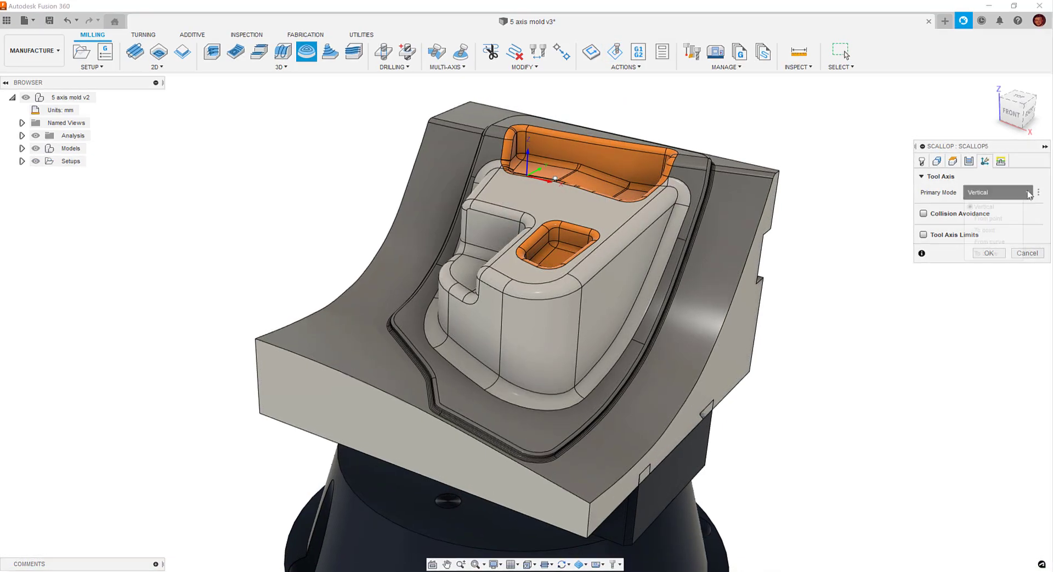
click(1028, 193)
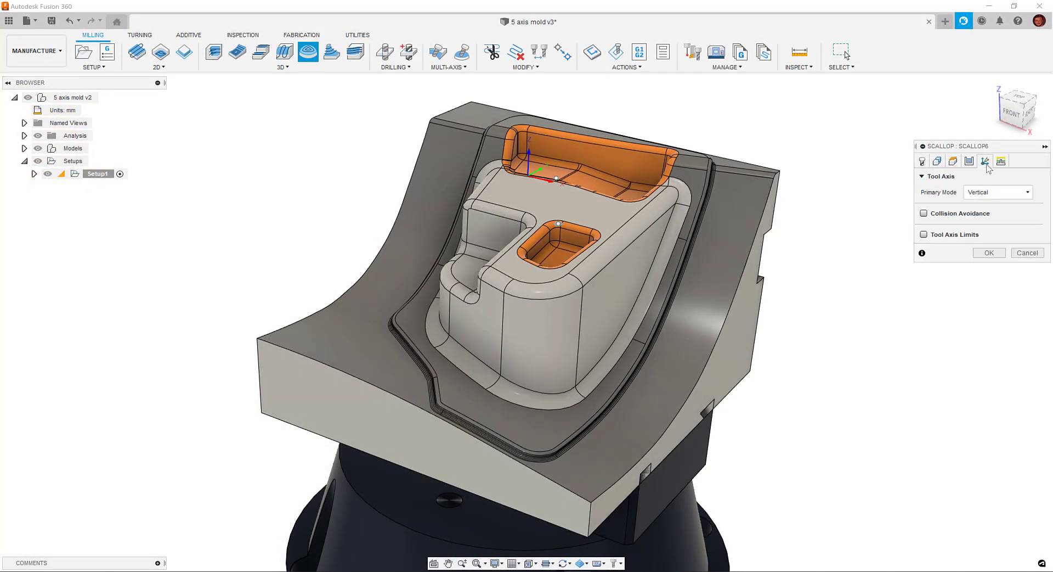
click(987, 190)
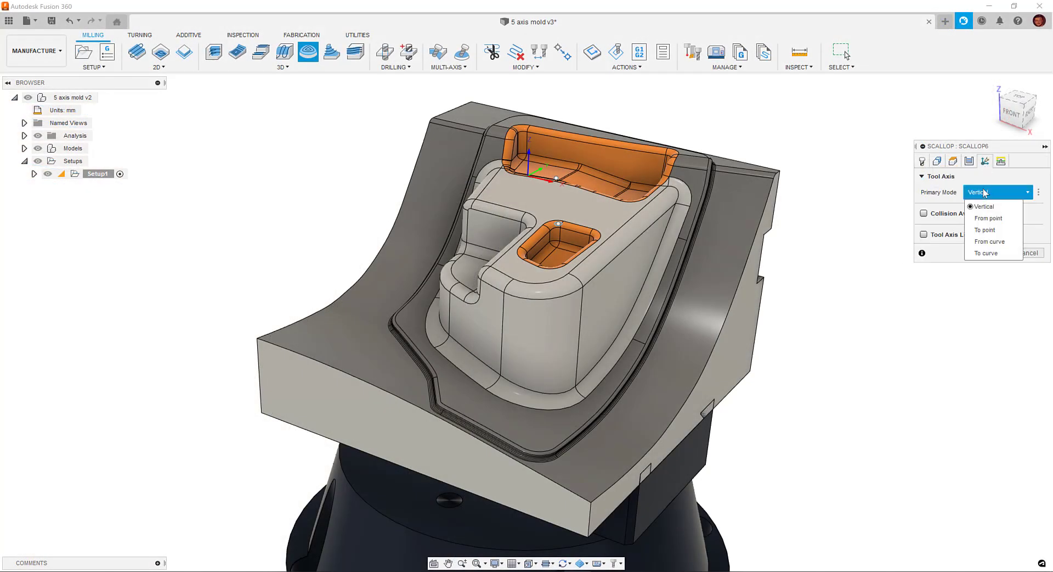
- Tilt the tool axis From point at the pocket's sketch point, overriding tilt with 5 deg preferred angle
click(989, 218)
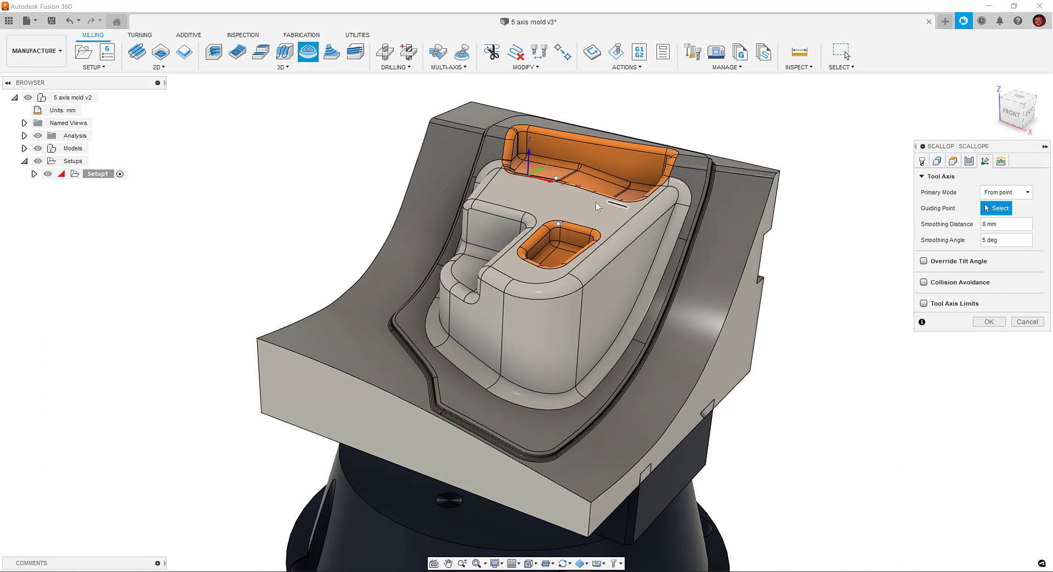
click(558, 180)
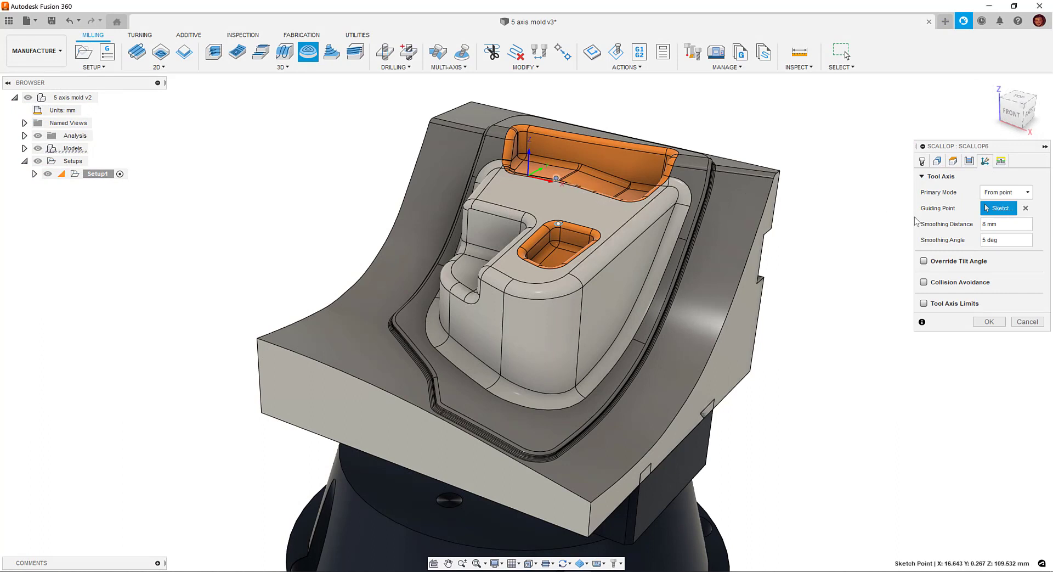
click(924, 261)
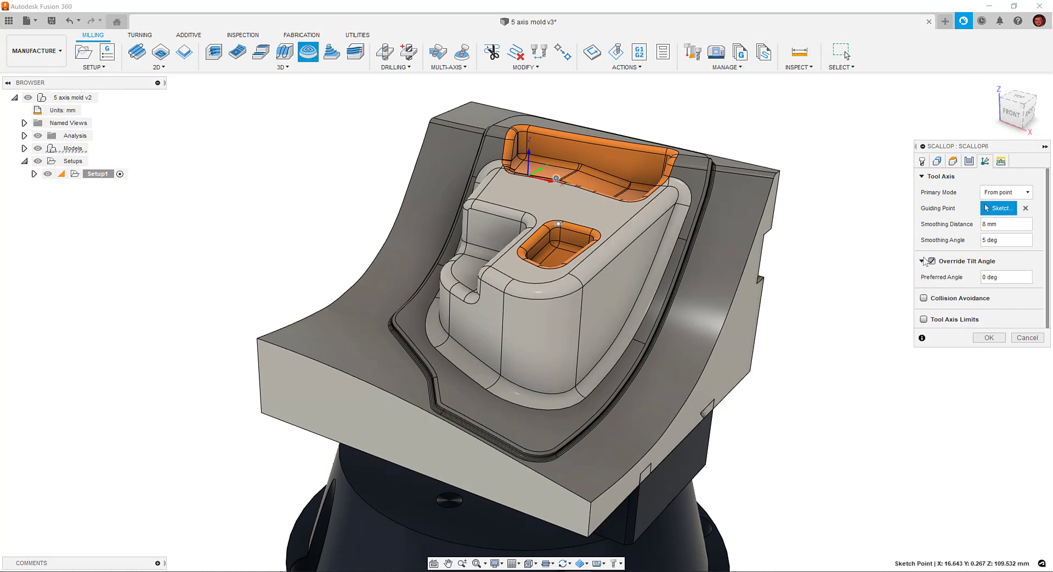
click(1013, 280)
text(5)
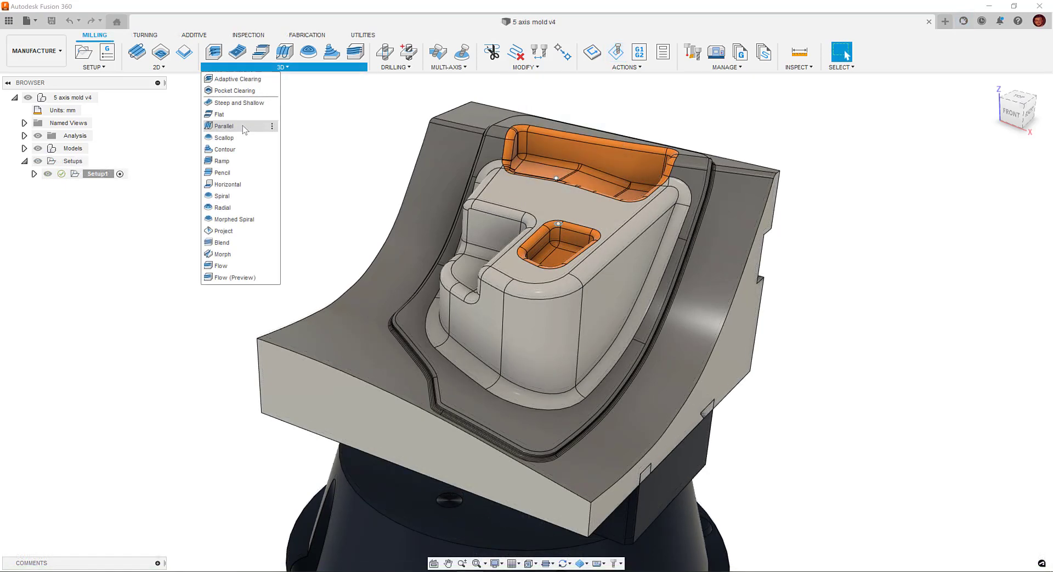
- Start a new Parallel toolpath and enable collision avoidance in Automatic mode
click(242, 126)
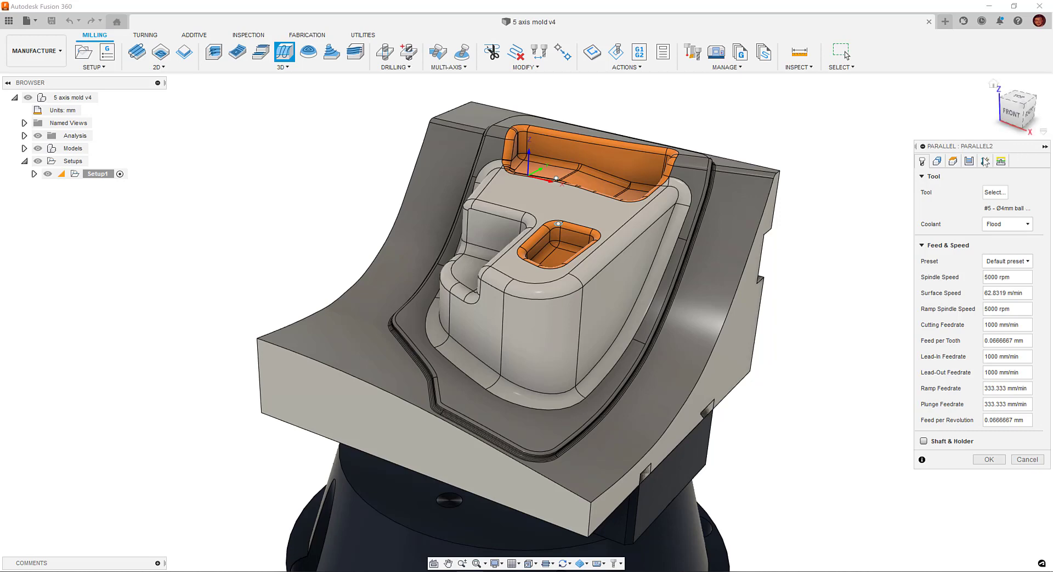
click(985, 161)
click(924, 213)
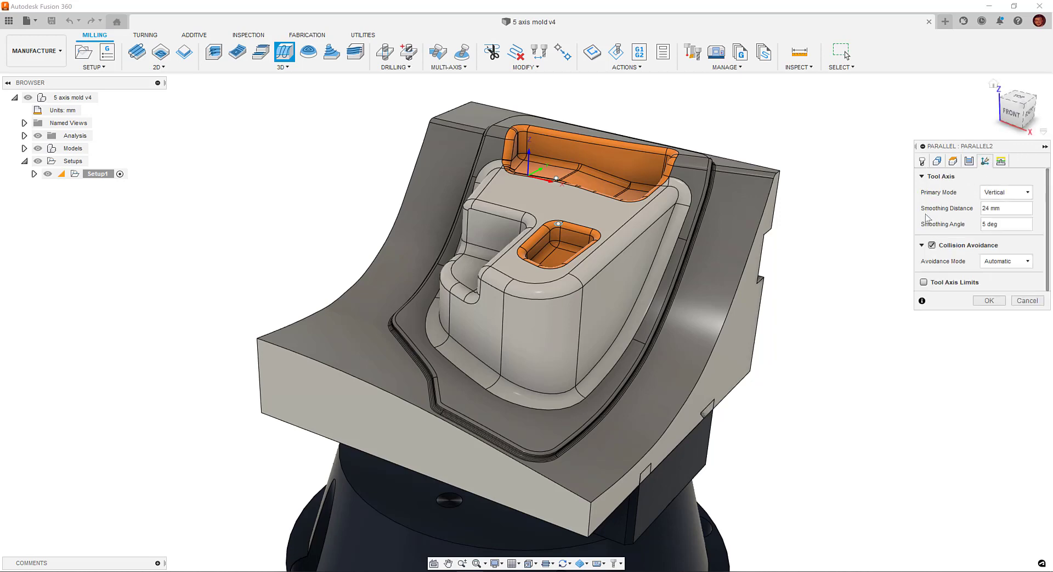
click(1026, 261)
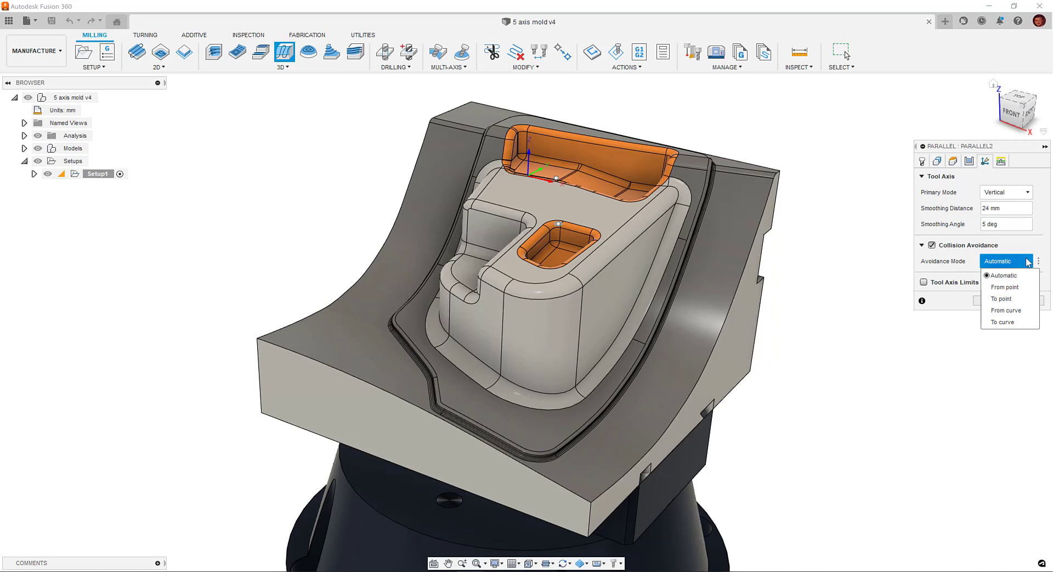
click(1004, 275)
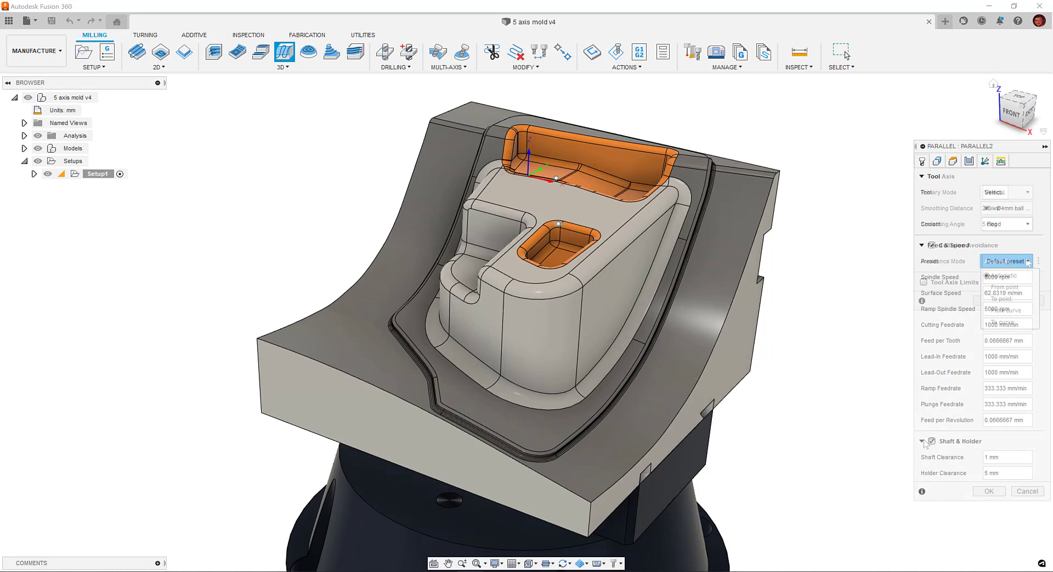
- Confirm collision avoidance re-enables Shaft & Holder with 1 mm shaft and 5 mm holder clearance
click(921, 160)
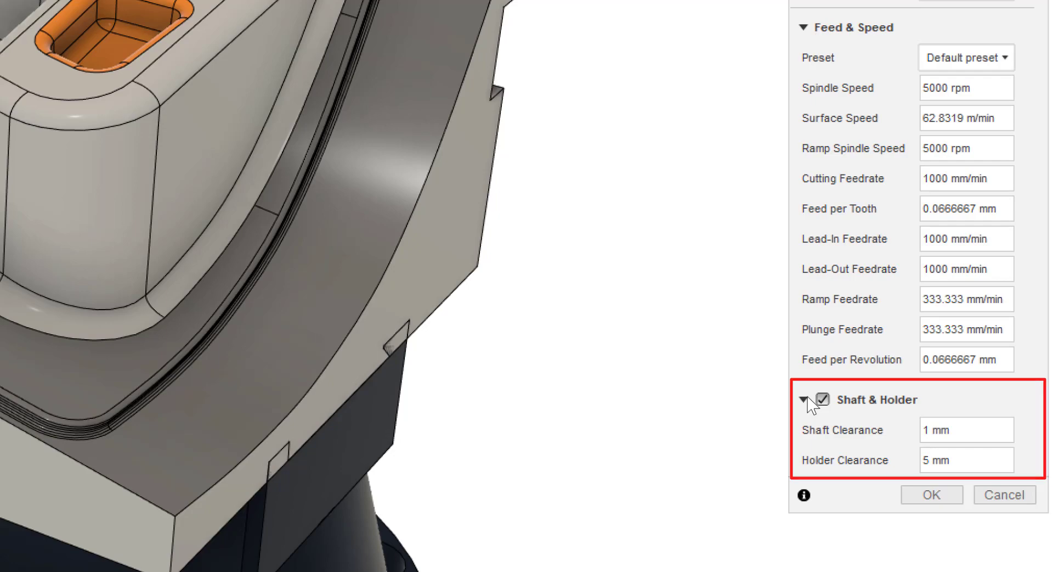
click(823, 399)
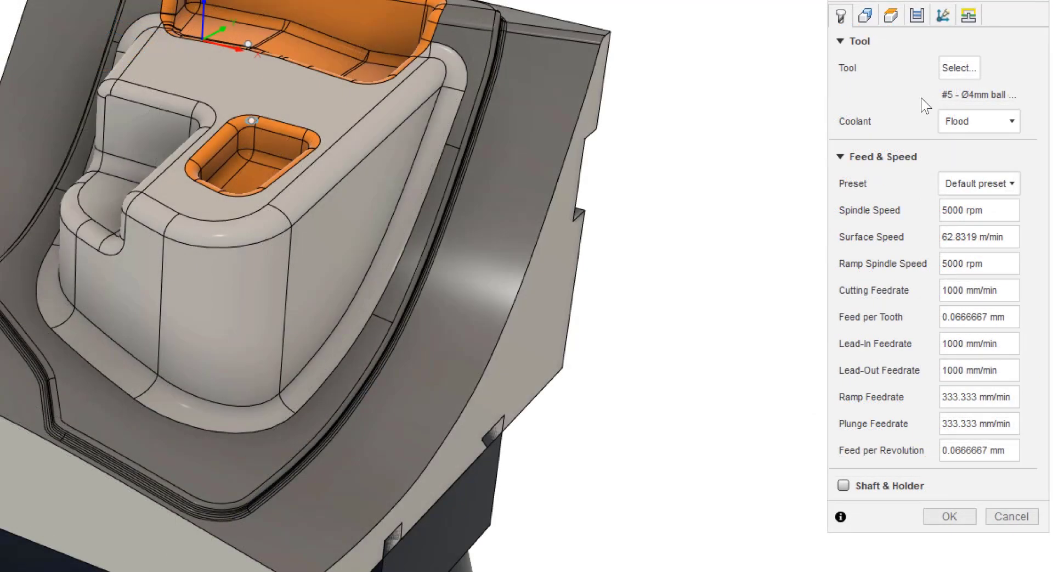
click(950, 20)
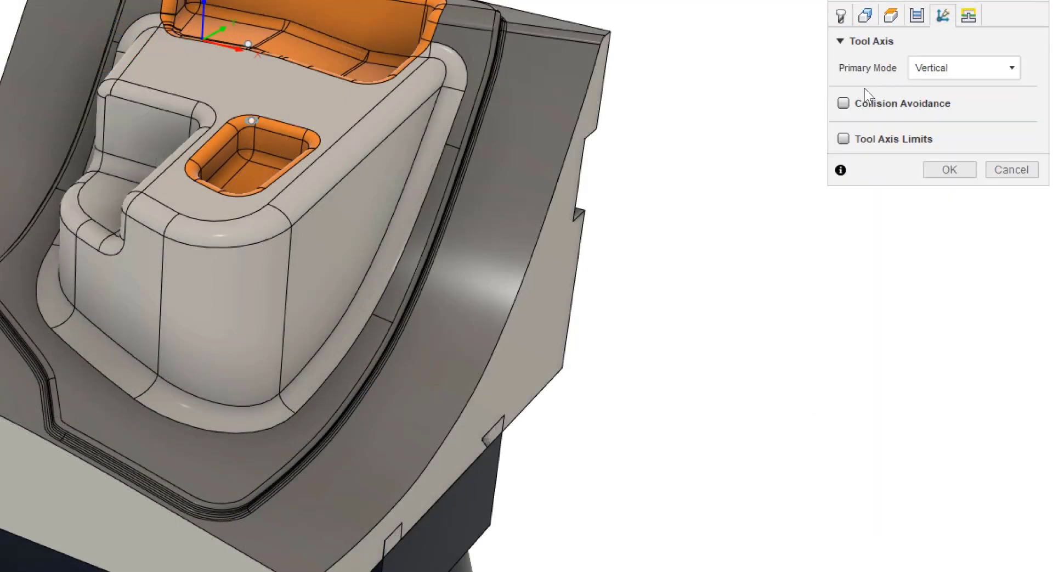
click(843, 103)
click(840, 22)
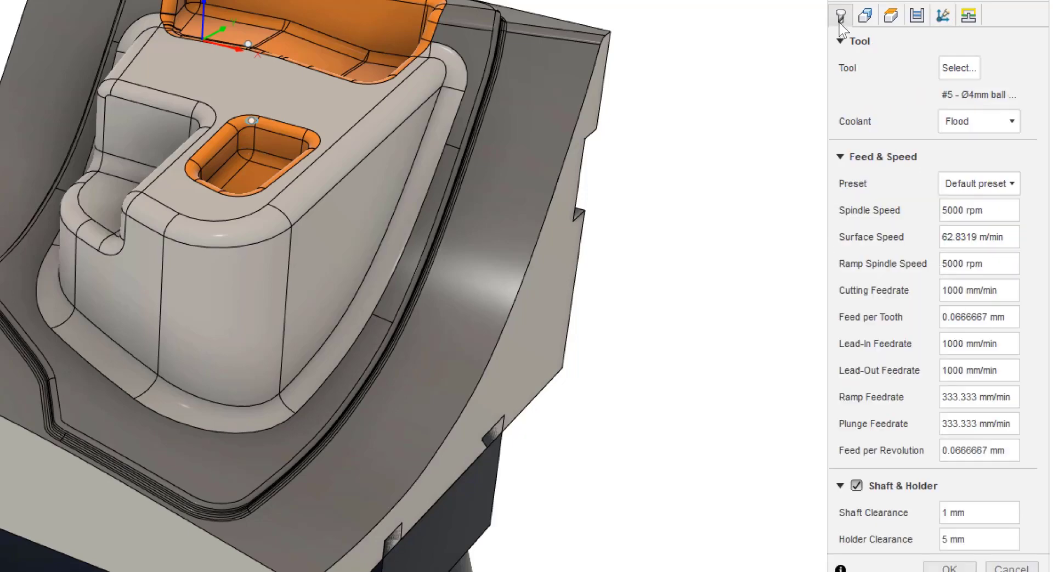
- Check Collision Avoidance on the Parallel toolpath's Tool Axis tab and expand the Avoidance Mode list
click(942, 15)
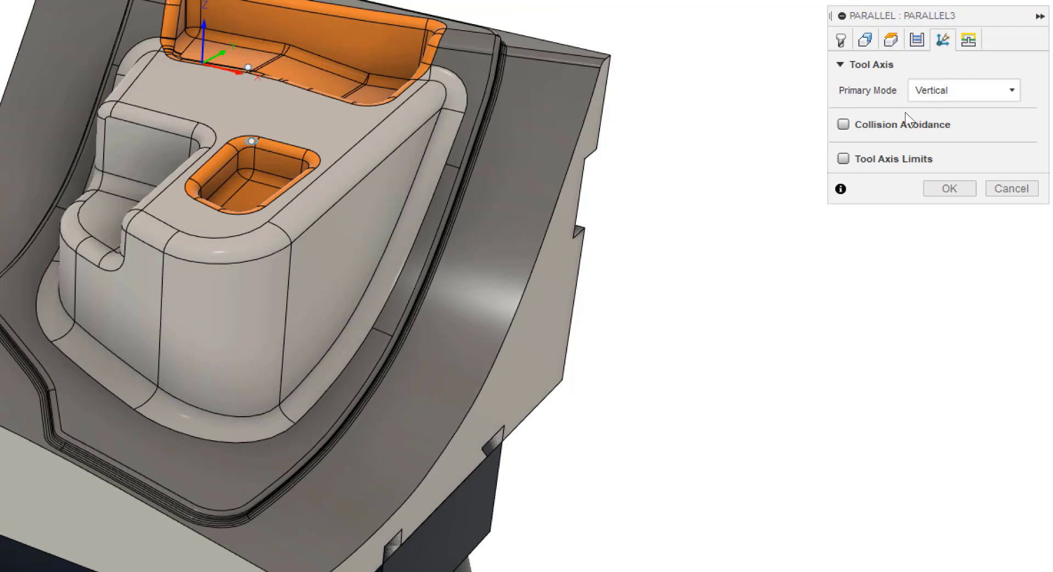
click(848, 124)
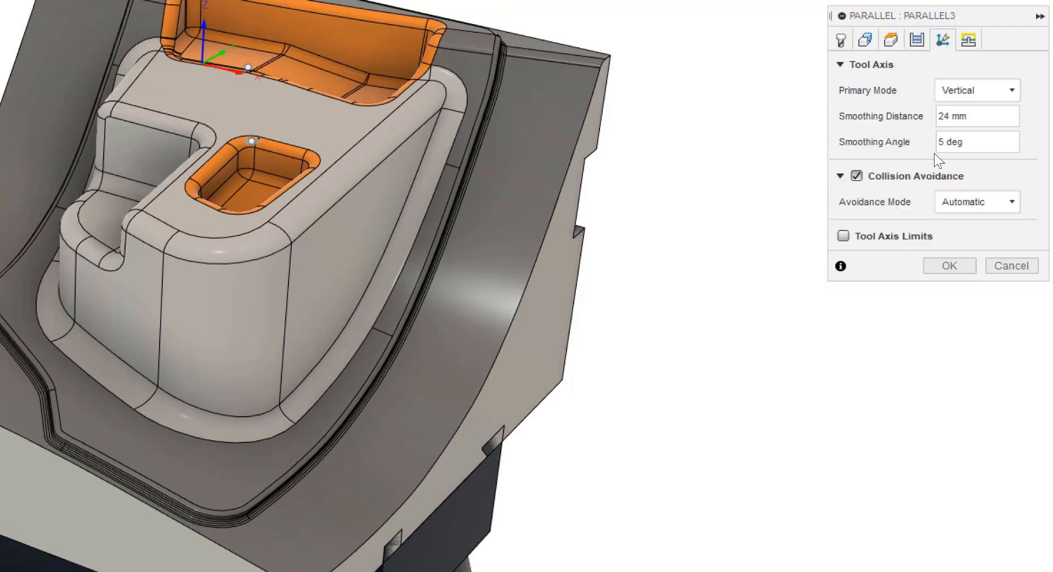
click(1016, 203)
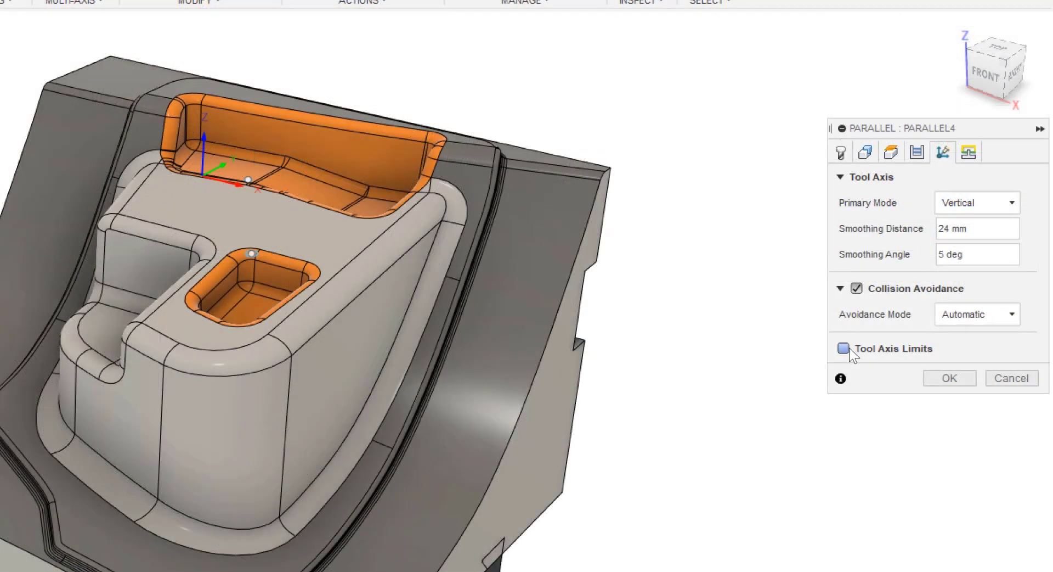
- Check Tool Axis Limits on the Tool Axis tab
click(845, 348)
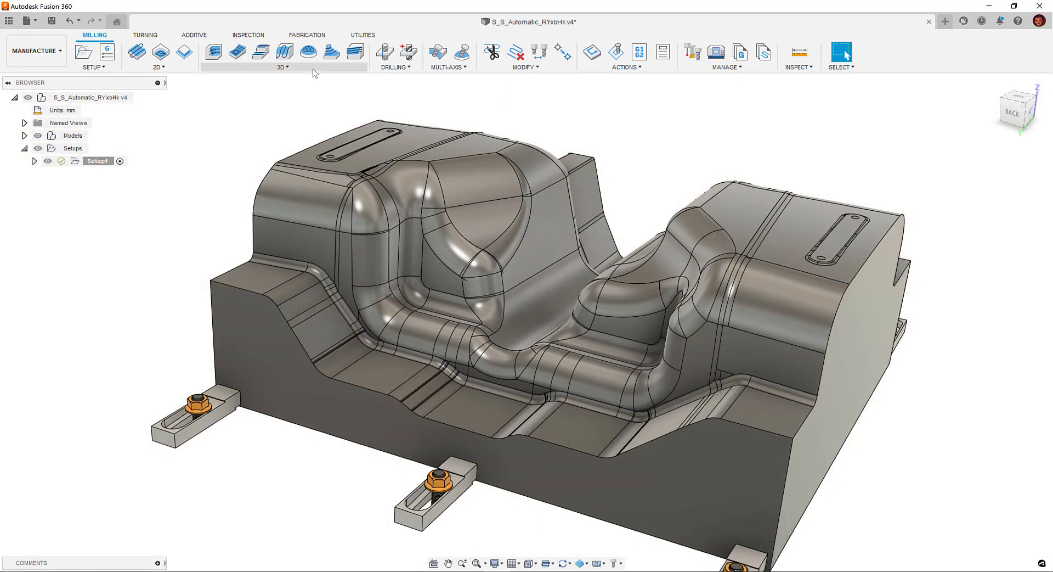
- Start a Scallop toolpath limited to 0–50 deg slopes within the stock's outer edge boundary
click(313, 68)
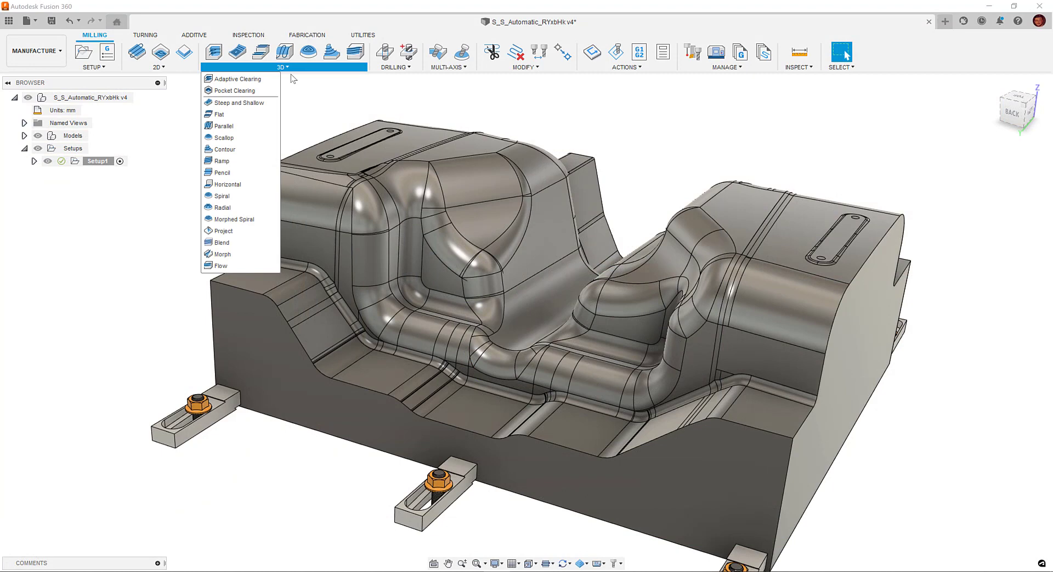
click(233, 139)
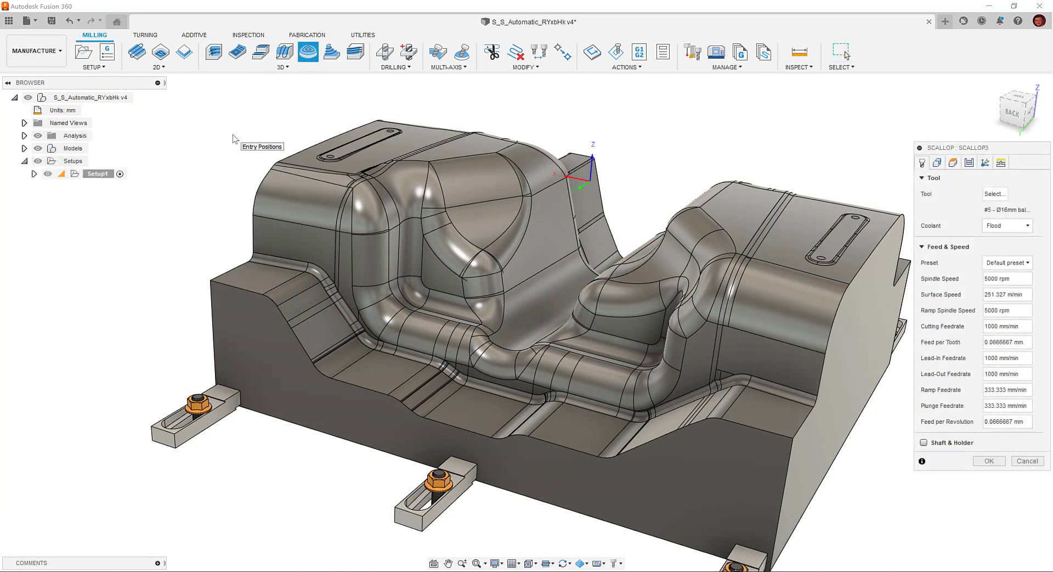
click(936, 162)
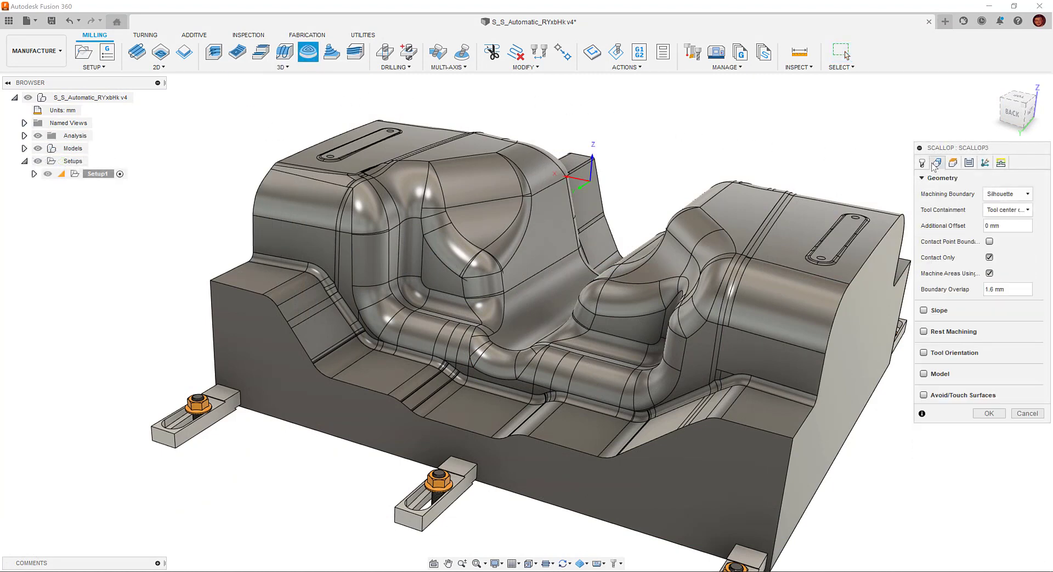
click(924, 311)
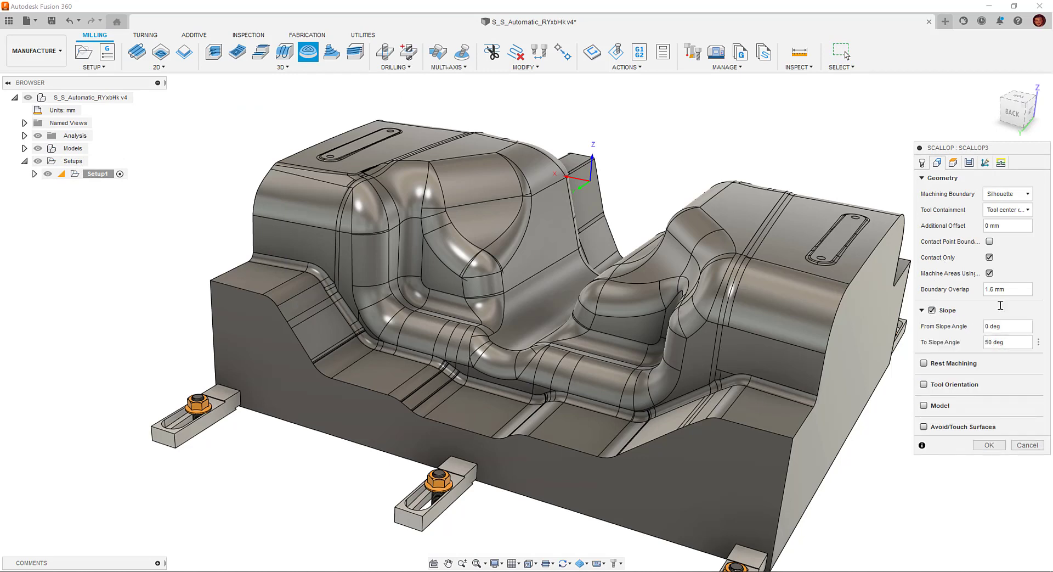
click(1021, 197)
click(1007, 231)
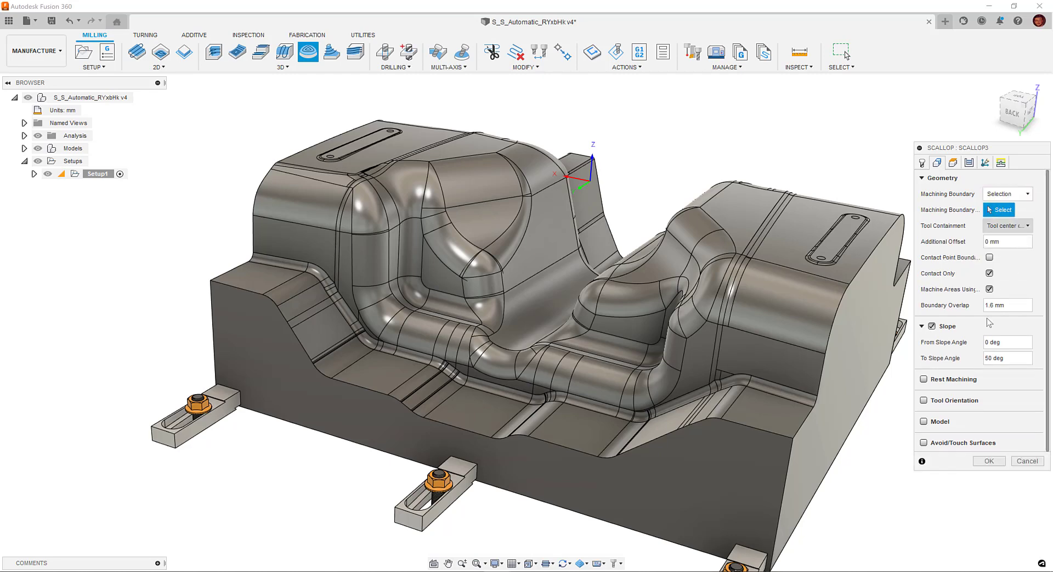
click(844, 449)
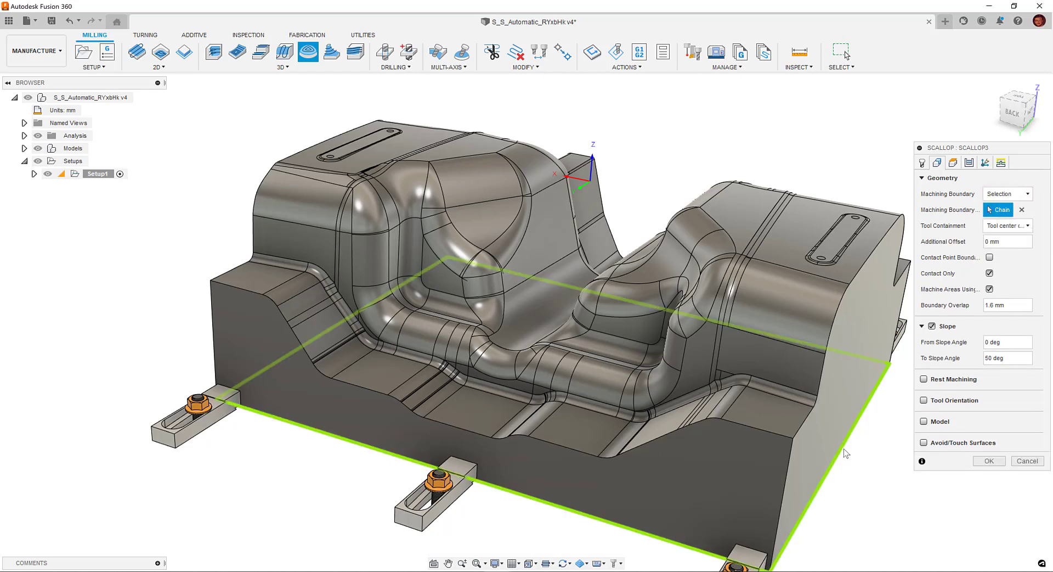
- Enable collision avoidance on the Scallop toolpath and generate it
click(972, 166)
click(985, 166)
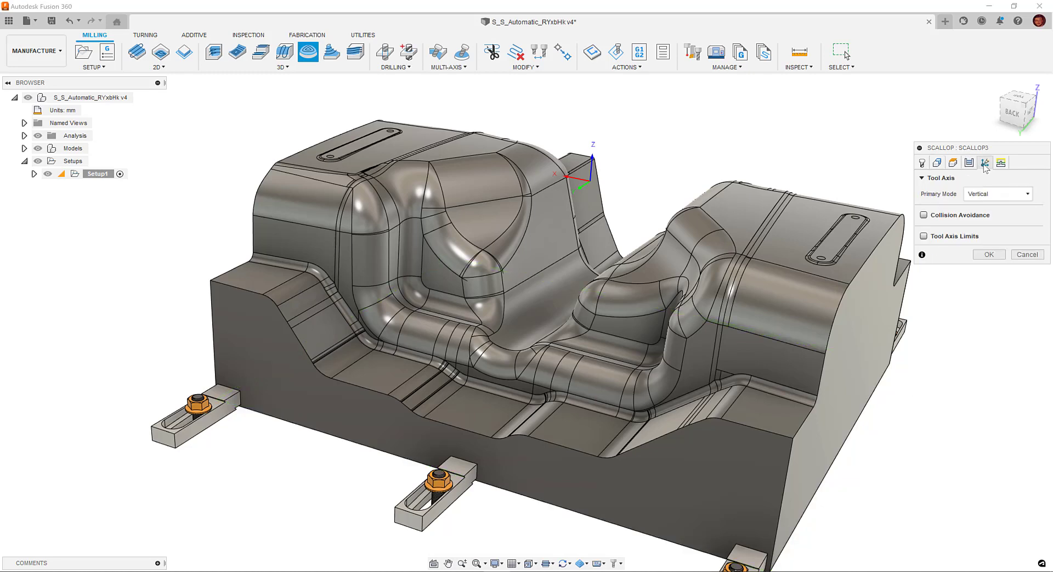
click(924, 215)
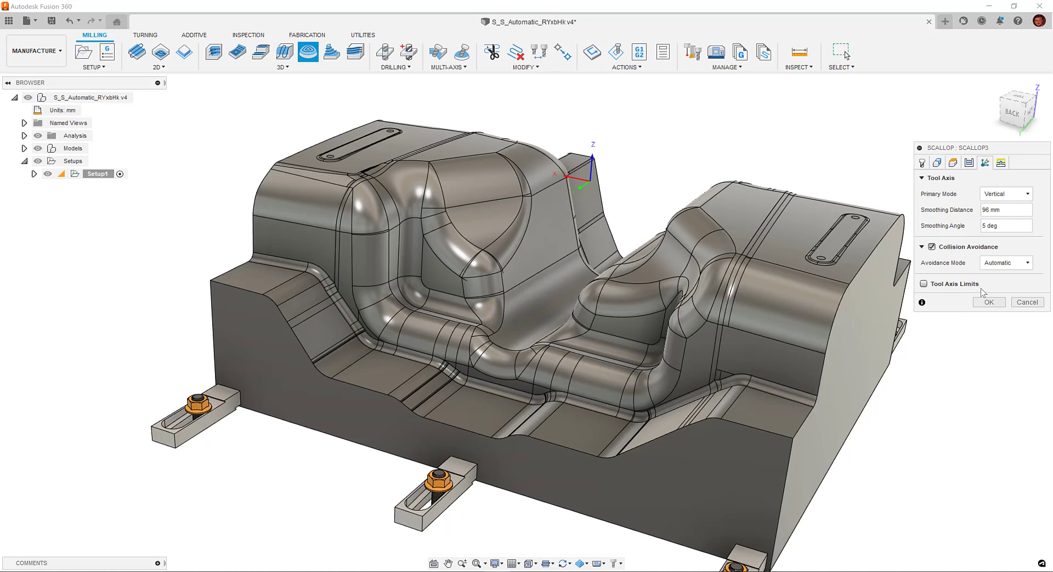
click(989, 302)
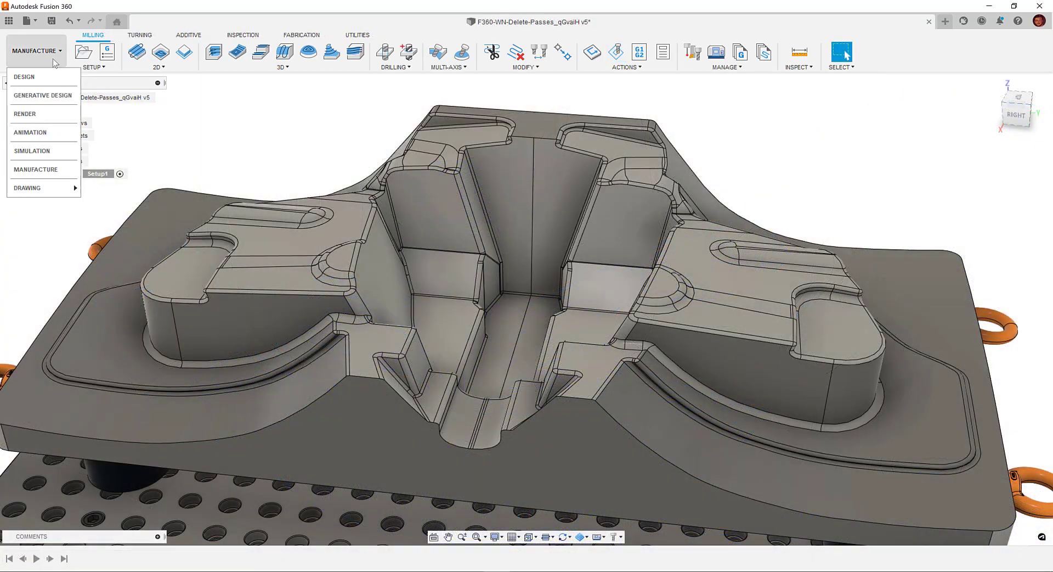
- In Design, add an offset plane 120 mm above the channel floor
click(43, 77)
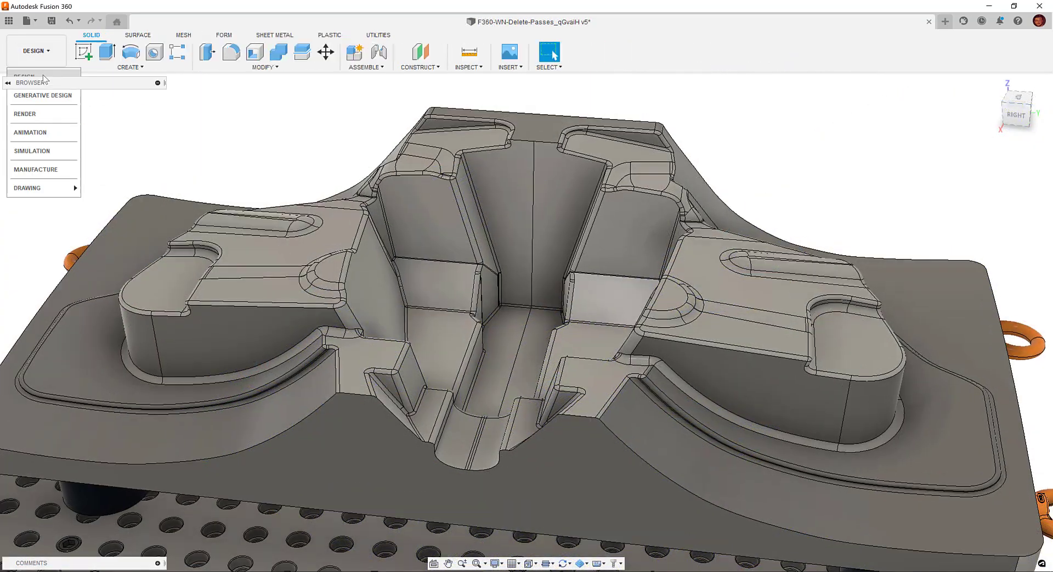
click(415, 57)
click(494, 379)
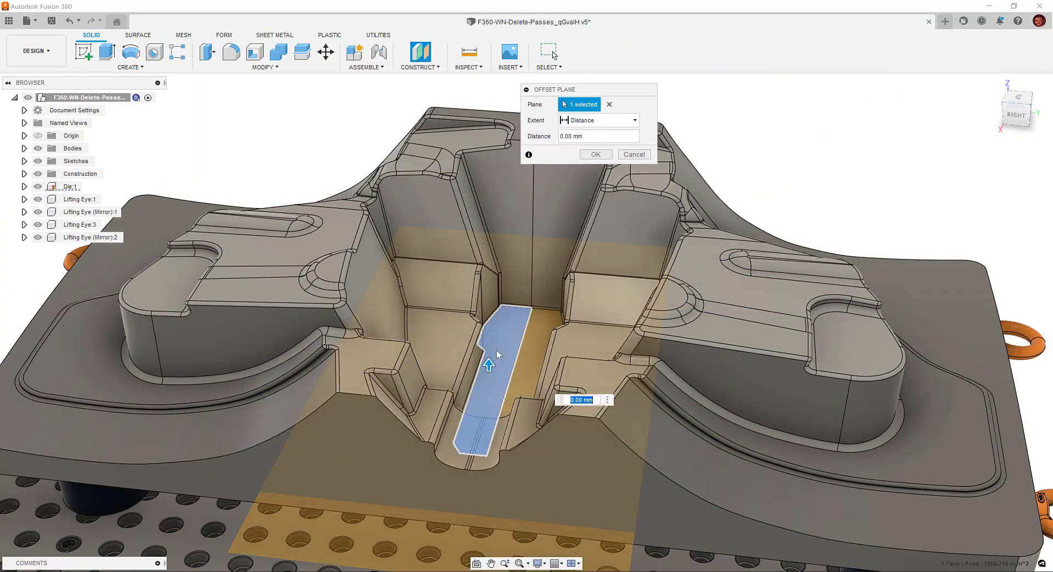
drag(494, 329, 480, 150)
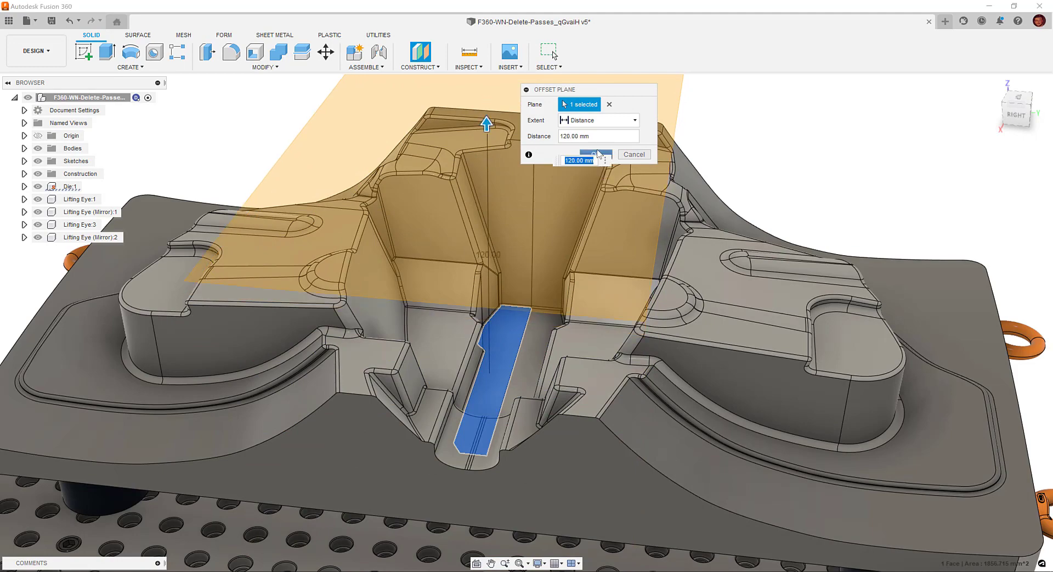
click(596, 155)
- Sketch a guide line across the channel on the new plane, then return to Manufacture
click(403, 185)
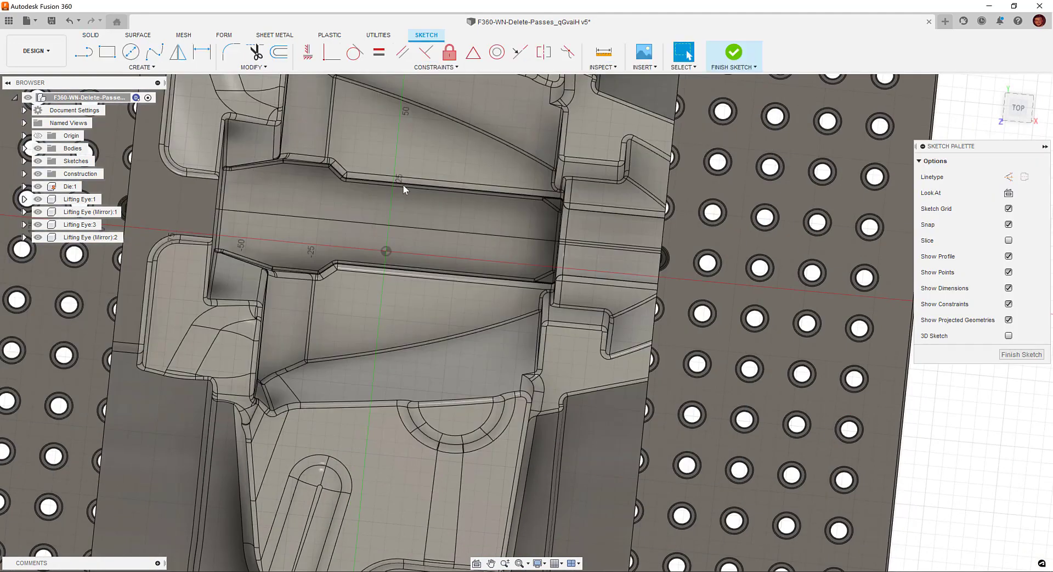
click(116, 67)
click(115, 79)
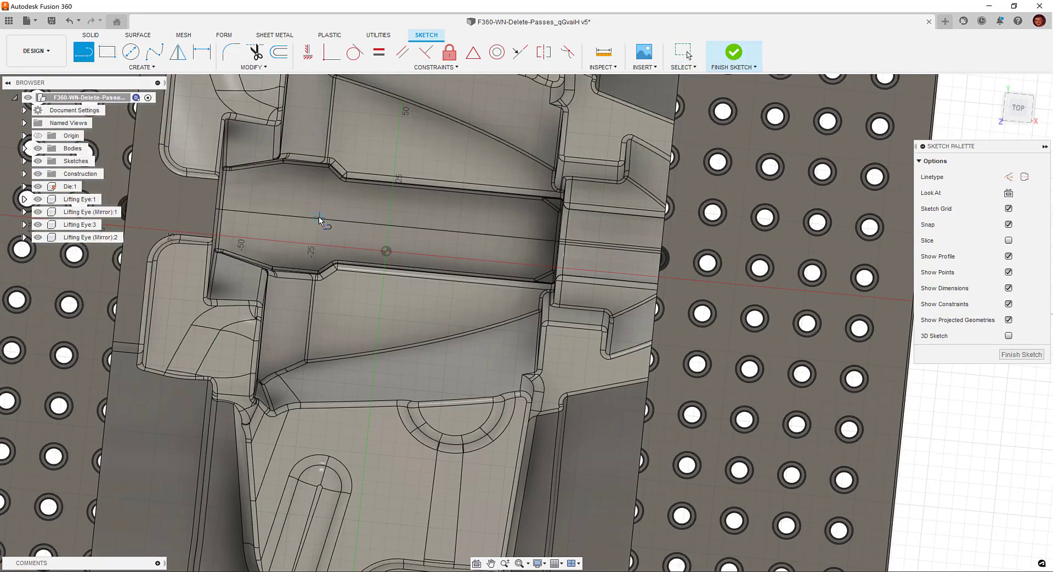
click(457, 231)
key(Escape)
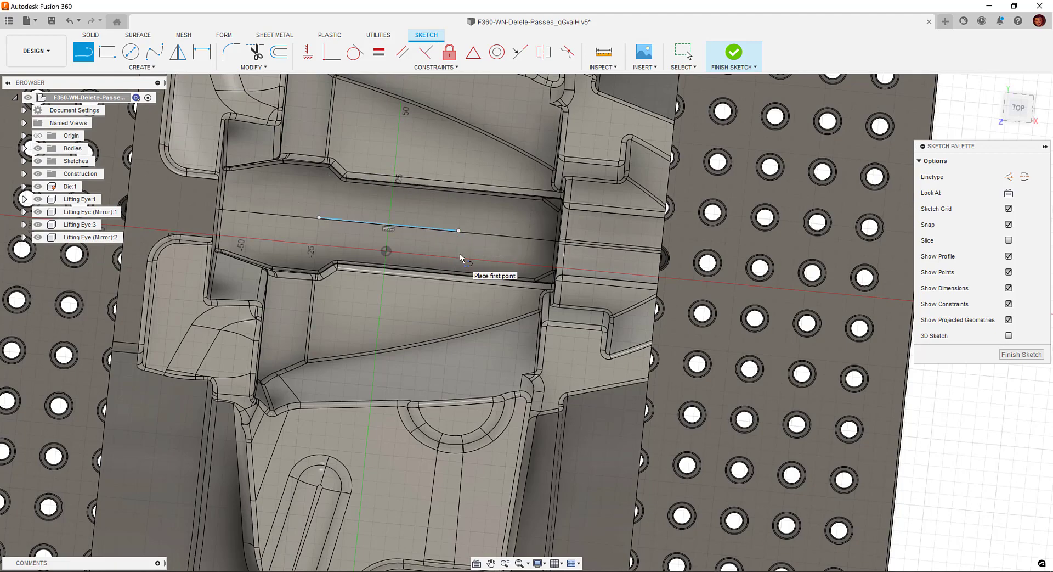
click(1021, 354)
click(35, 51)
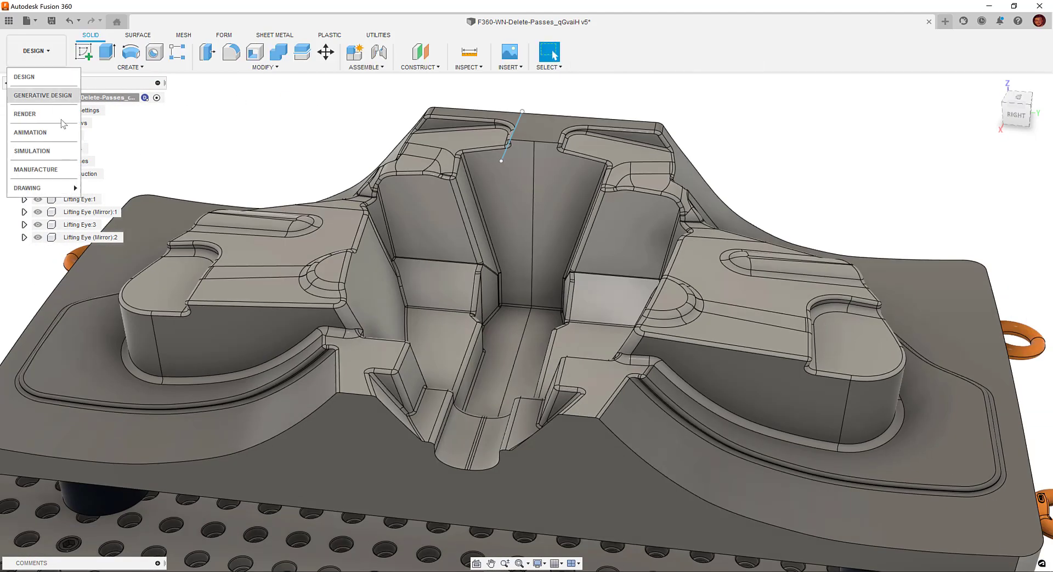
click(36, 169)
- Start a Scallop toolpath bounded by the channel pocket's edge loop
click(231, 67)
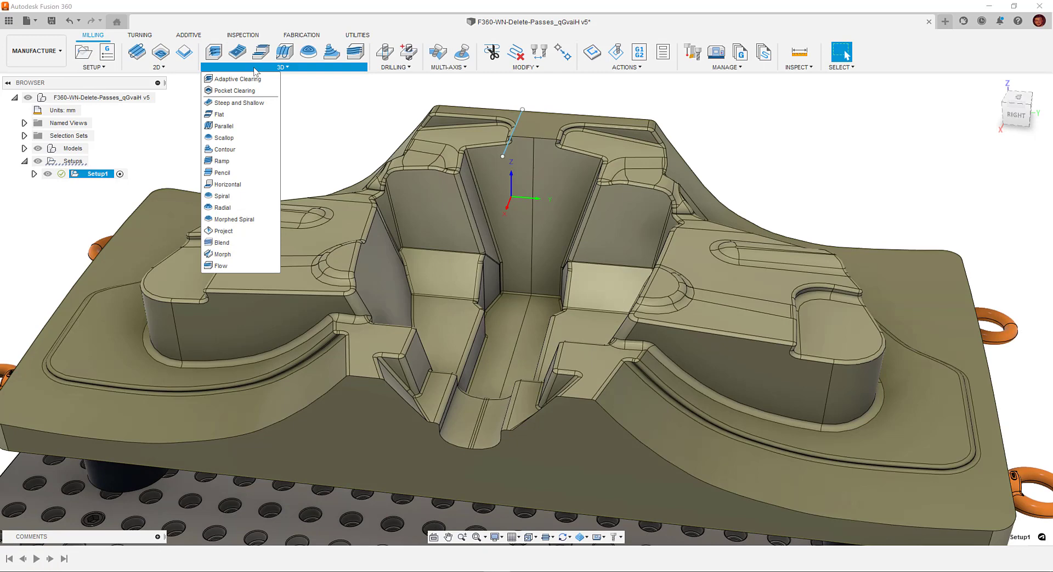
click(936, 160)
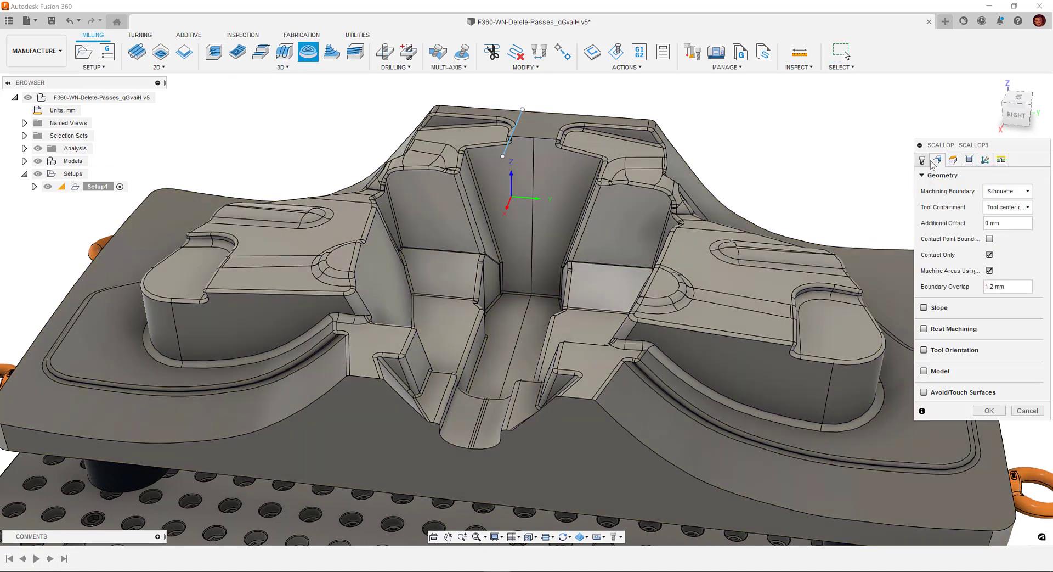
click(1005, 229)
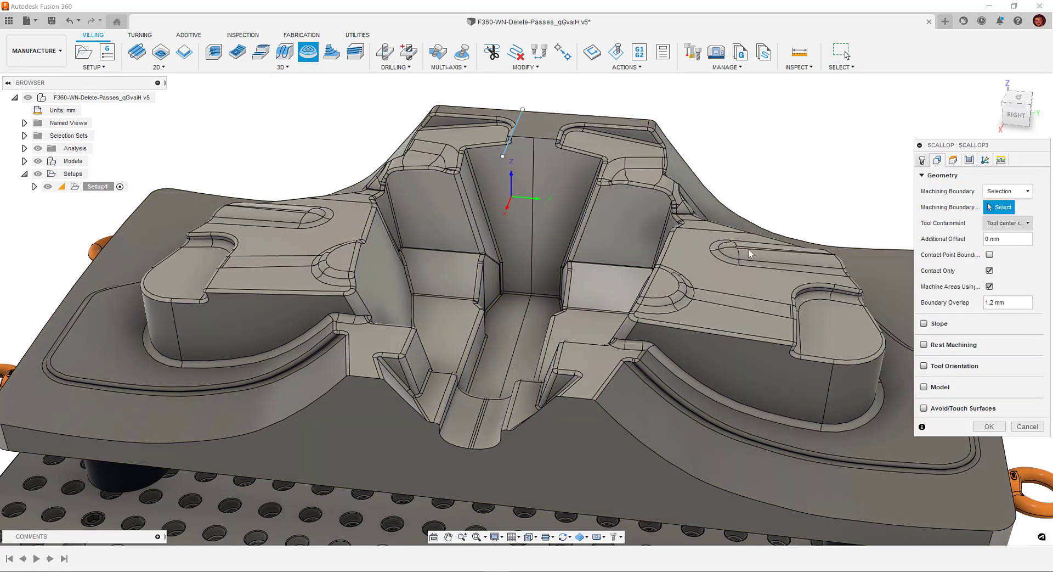
click(526, 296)
- Set tool axis Primary Mode to From curve, generate Scallop3, and simulate it
click(969, 161)
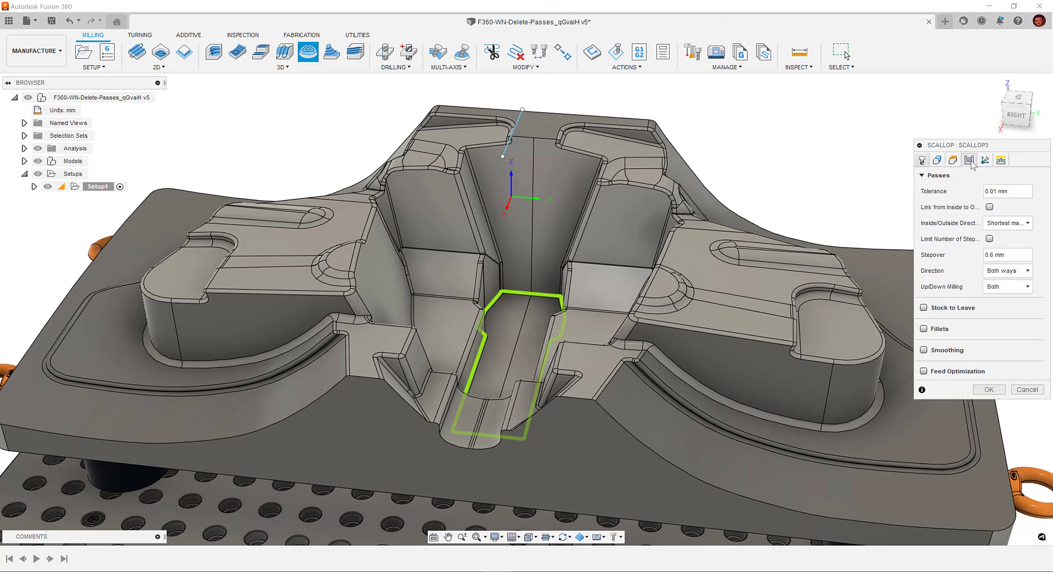
click(985, 160)
click(998, 191)
click(990, 240)
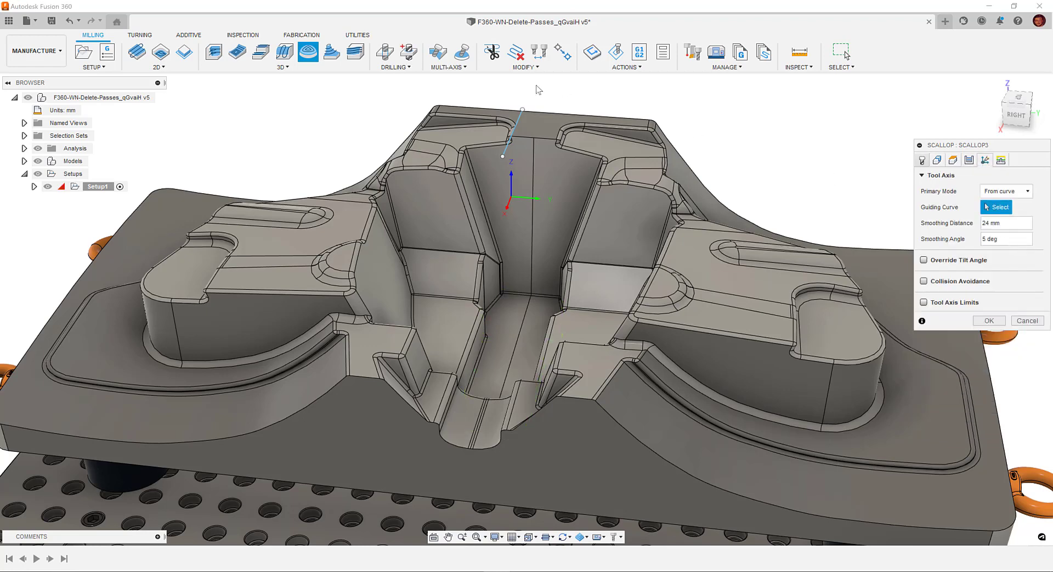
click(989, 320)
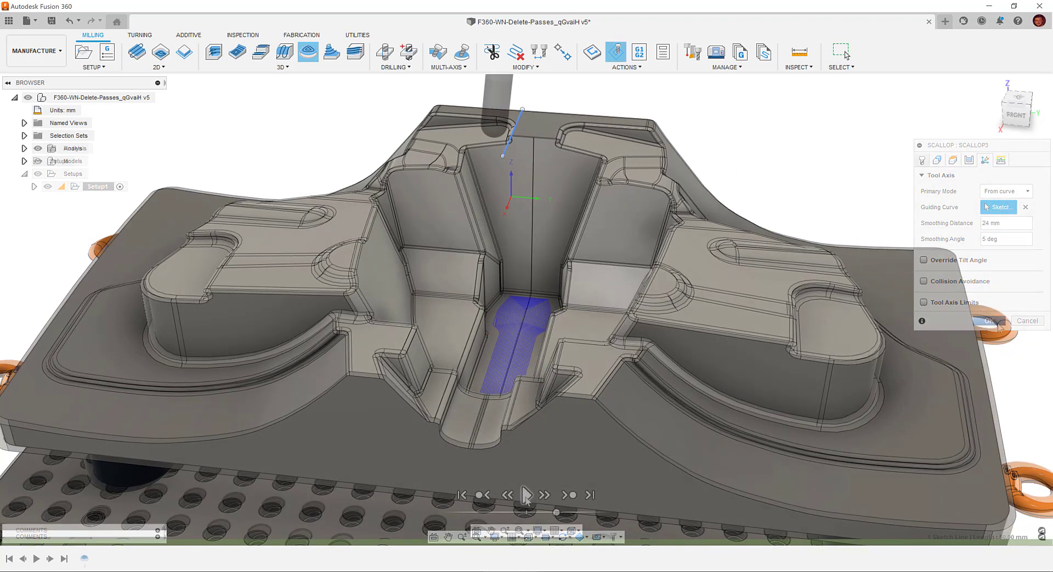
key(alt+g)
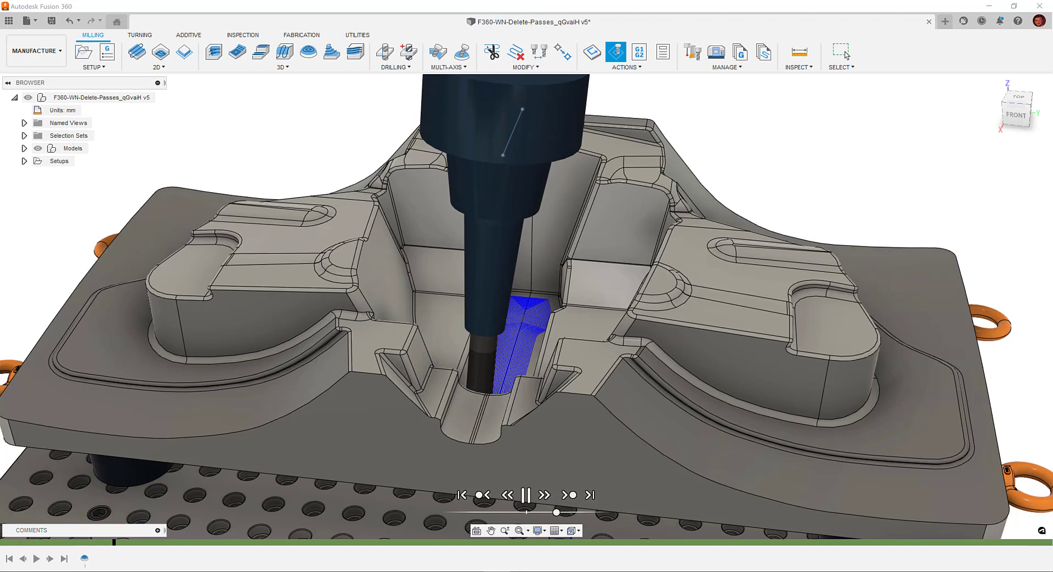
- In Design, add an offset plane 35 mm below the flange's top face
click(36, 51)
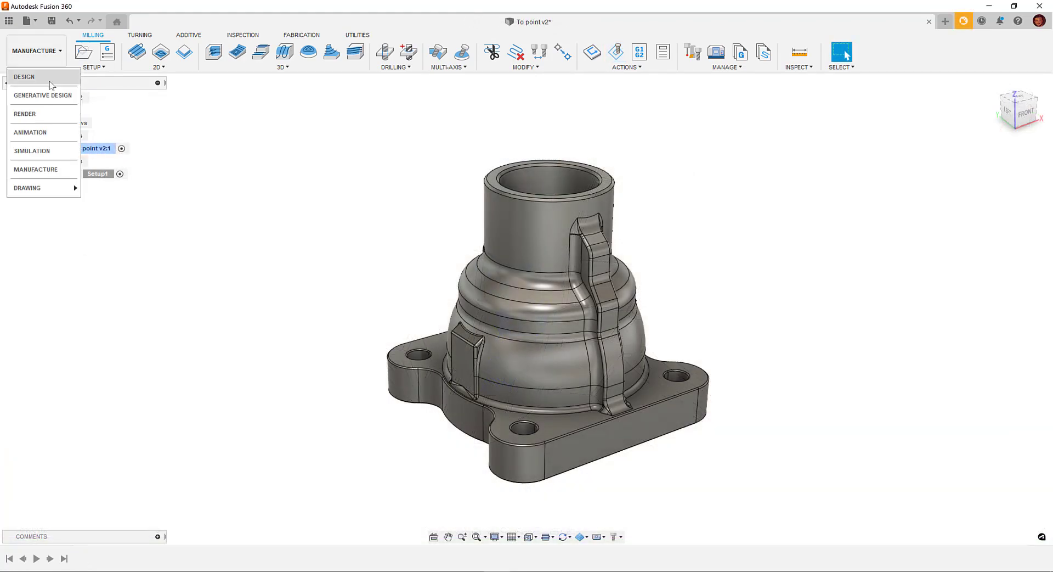
click(50, 78)
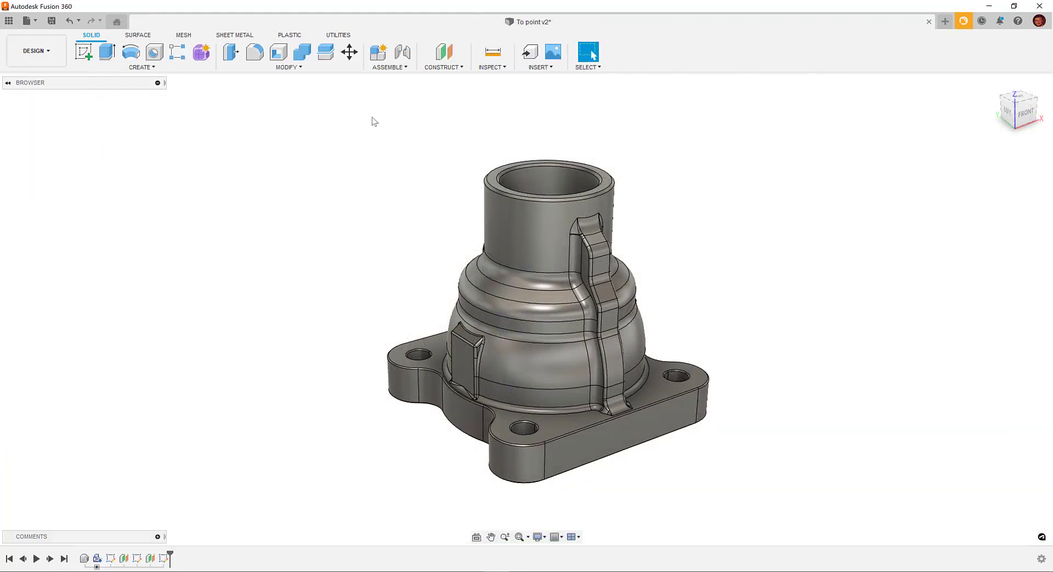
click(435, 345)
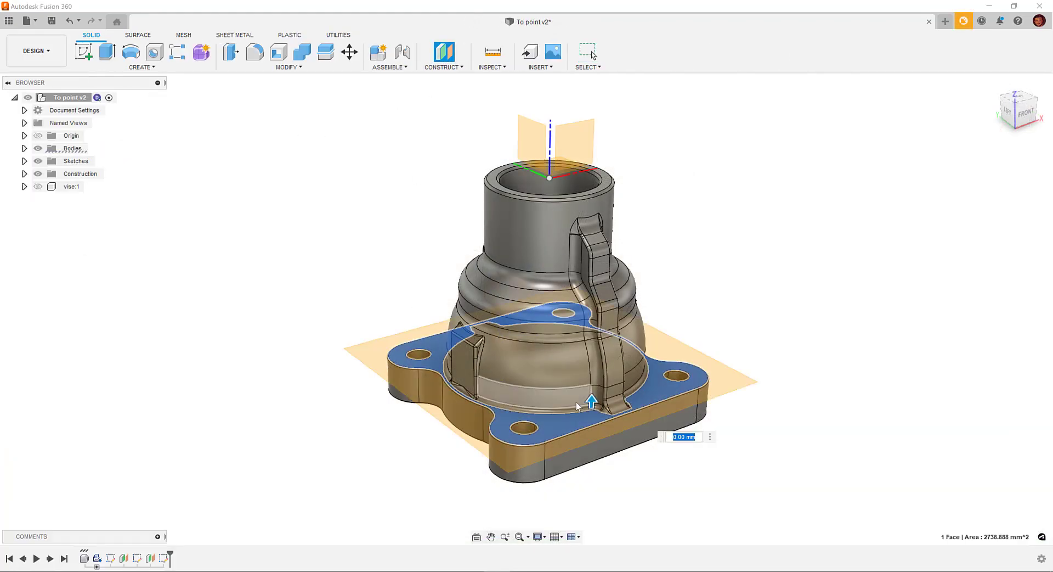
drag(590, 401, 585, 482)
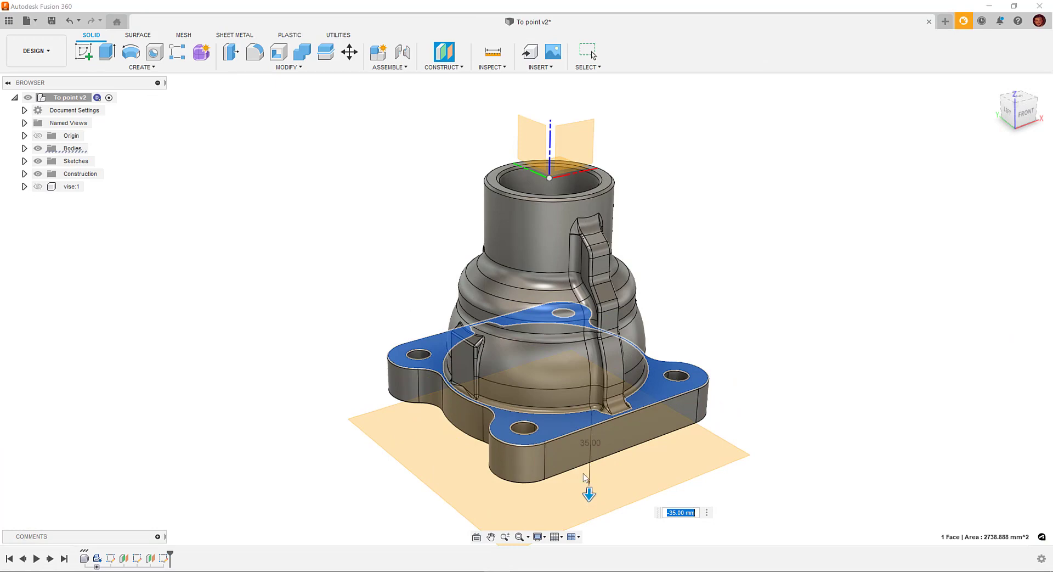
key(Return)
- Create a sketch on the new offset plane, finish it, and head back to Manufacture
click(84, 51)
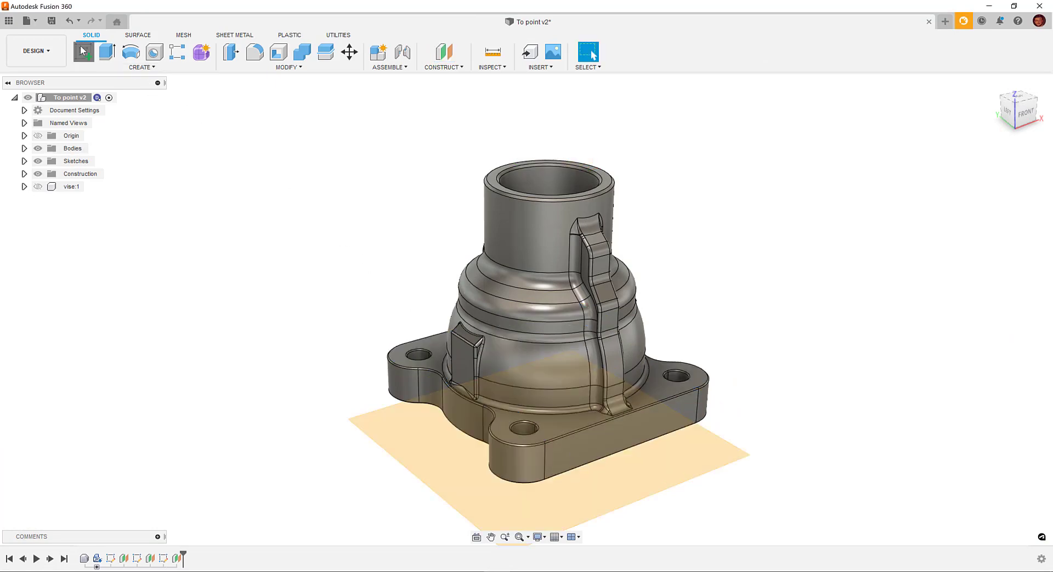
click(422, 443)
key(c)
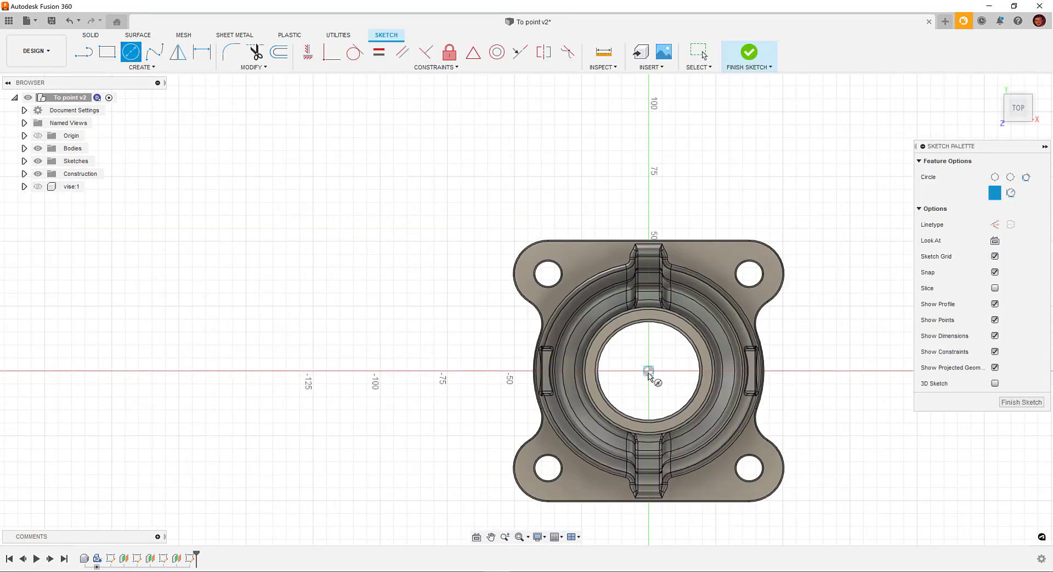
click(1012, 402)
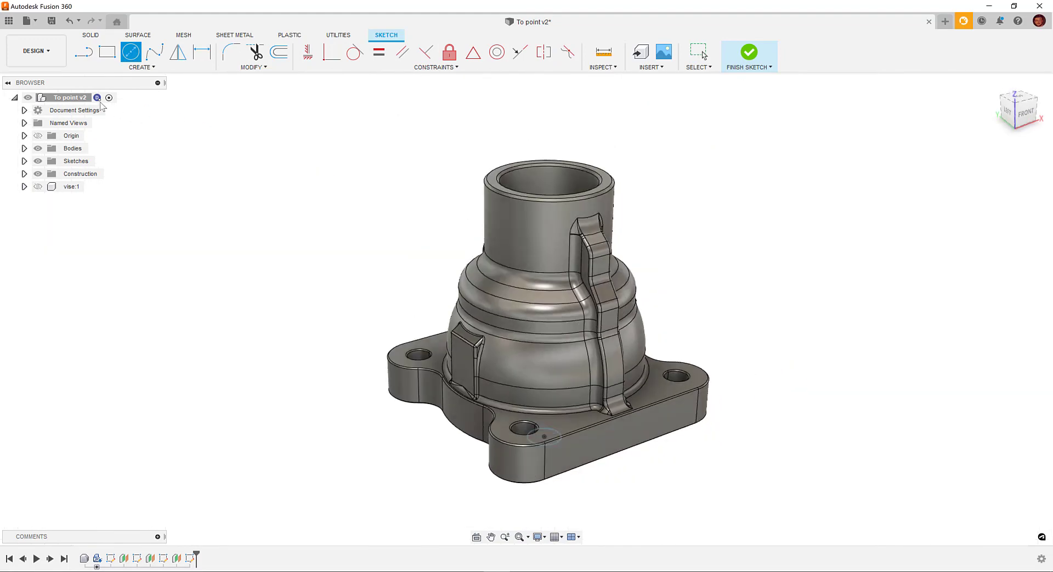
click(35, 51)
- In Manufacture, start a Steep and Shallow operation with tool axis Primary Mode set to To point
click(35, 169)
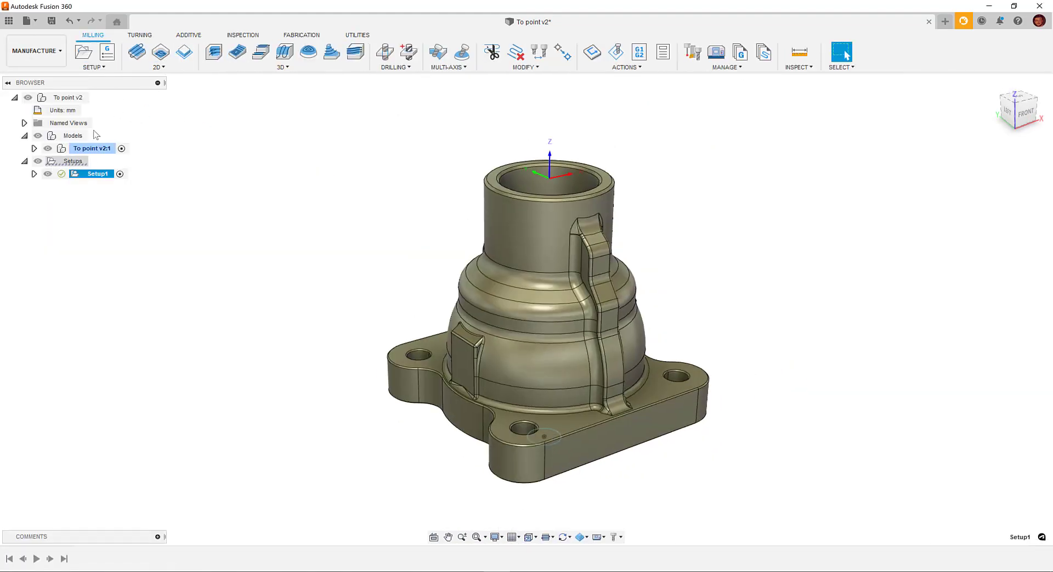
click(237, 51)
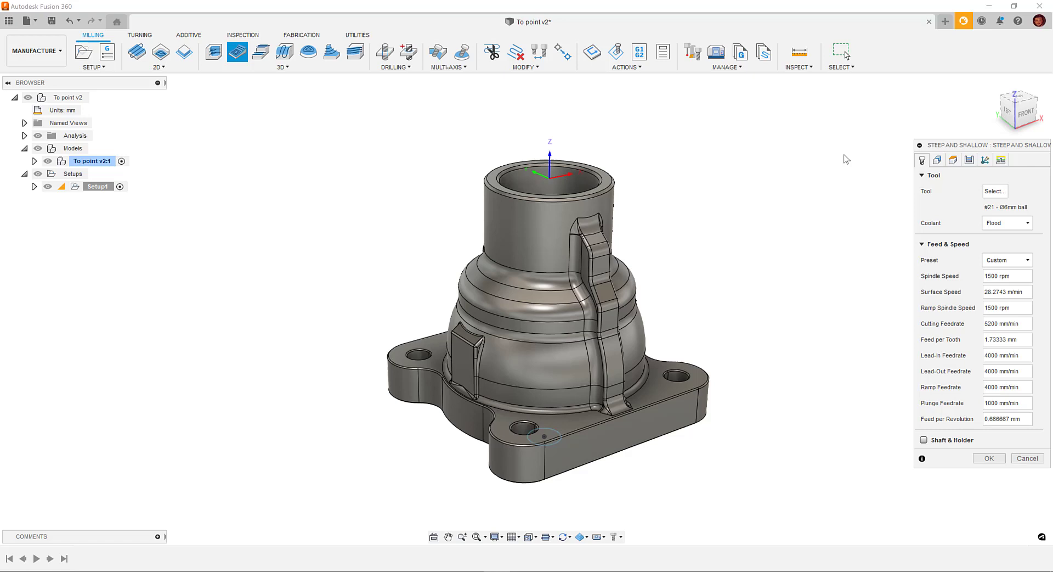
click(985, 159)
click(1007, 191)
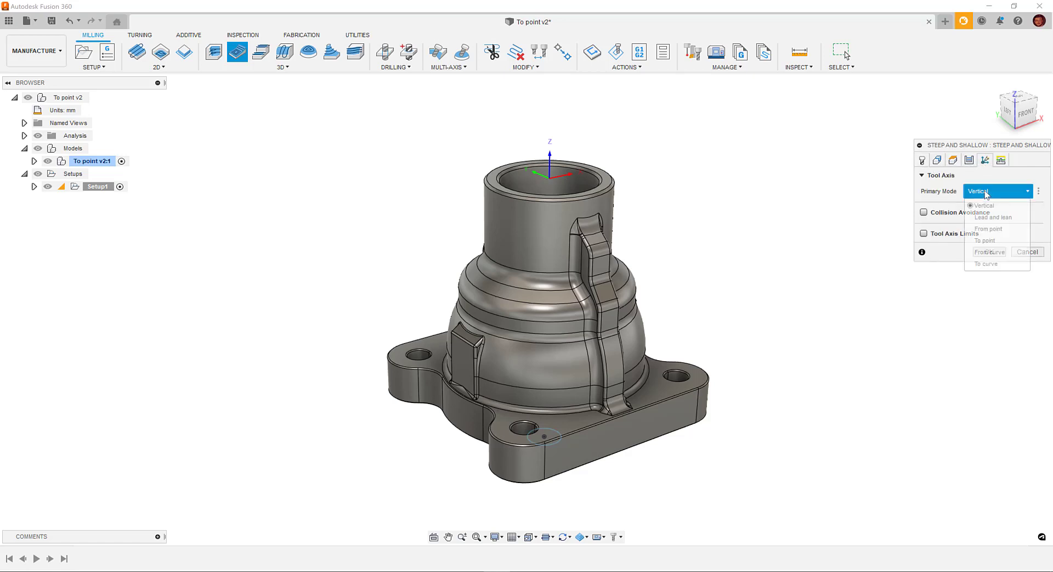
click(988, 212)
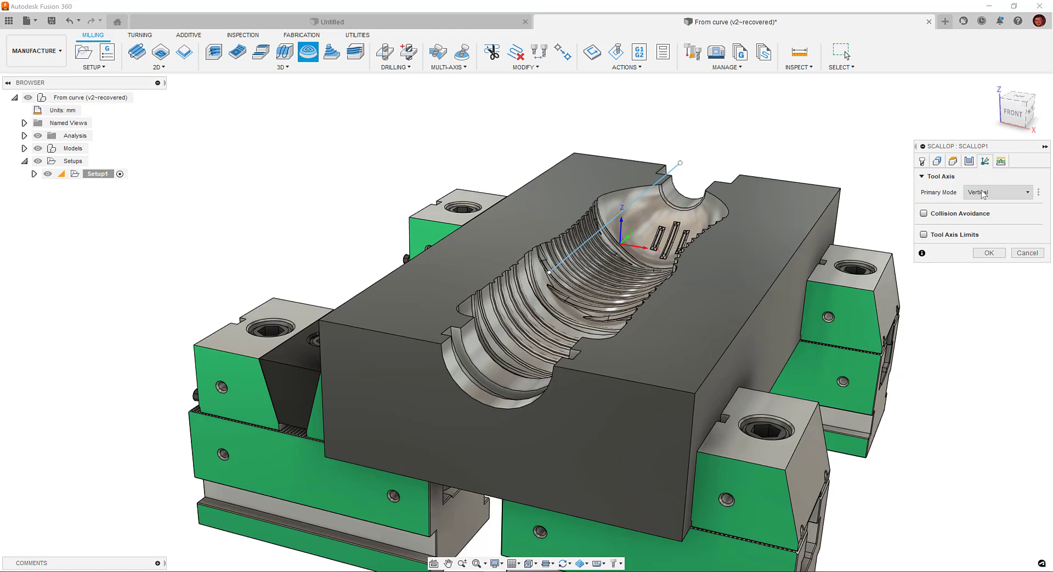
- Set Primary Mode to From curve on the sketch line with 0 deg tilt override, generate, and simulate
click(984, 194)
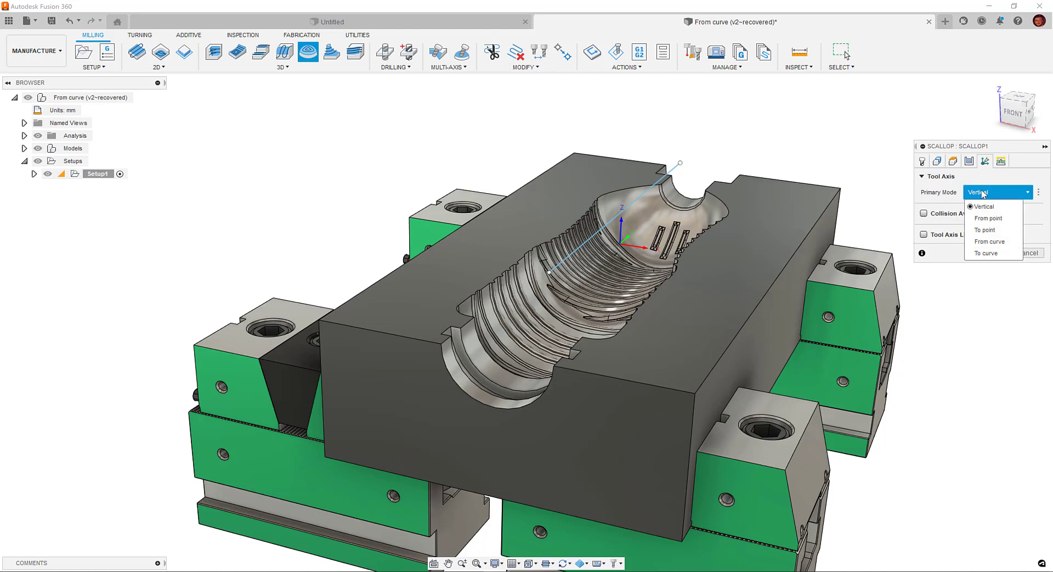
click(990, 242)
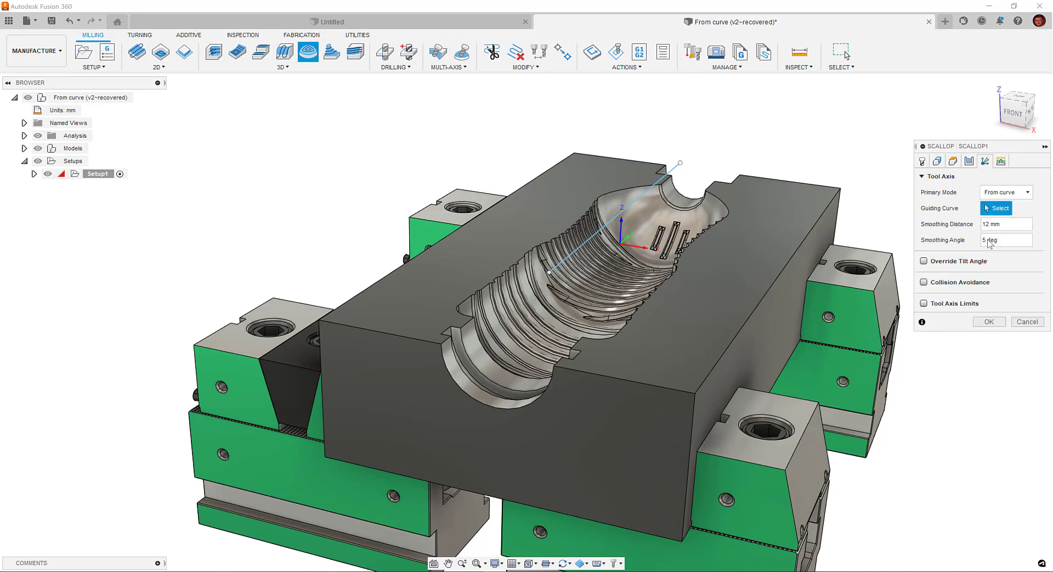
click(662, 176)
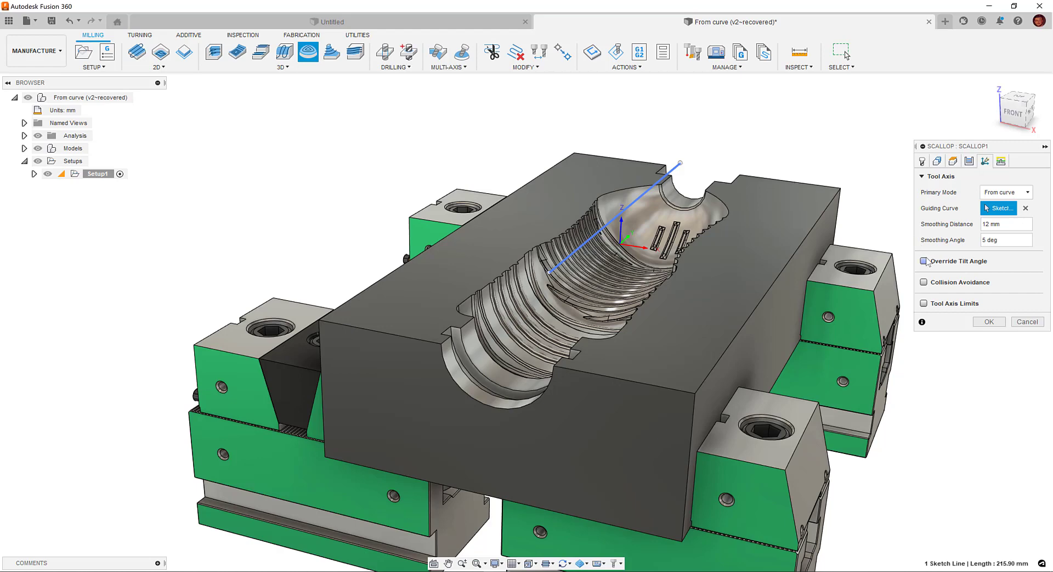
click(925, 261)
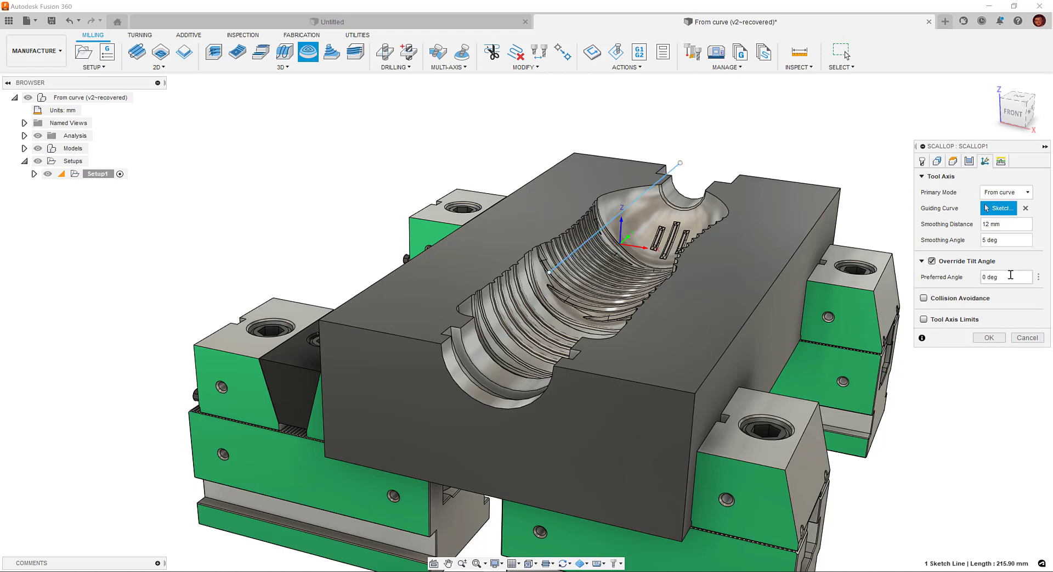
key(Return)
click(616, 51)
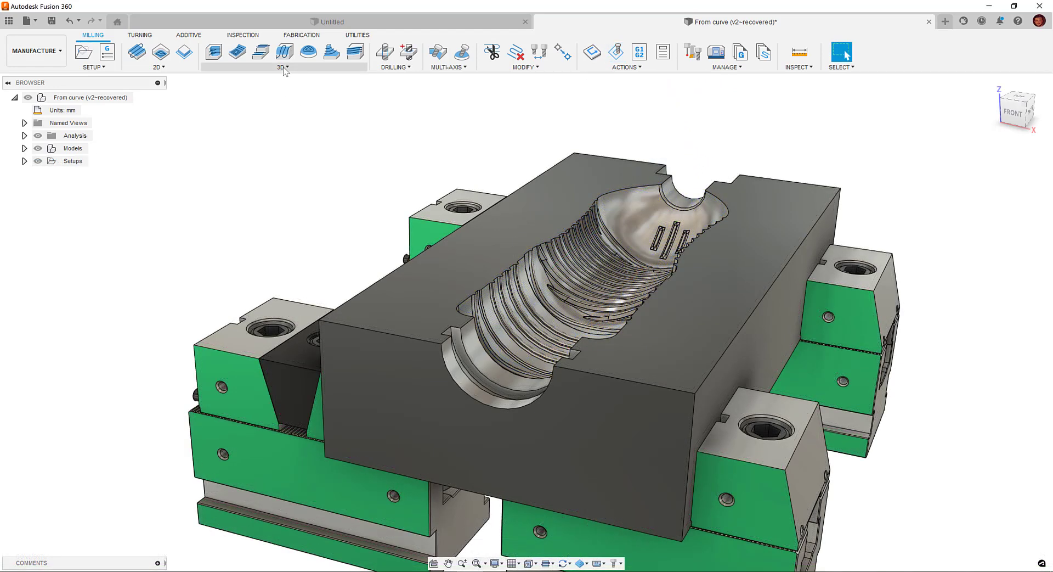
- Create a Pencil toolpath tilting From point, with tilt override, collision avoidance and tool axis limits enabled
click(284, 68)
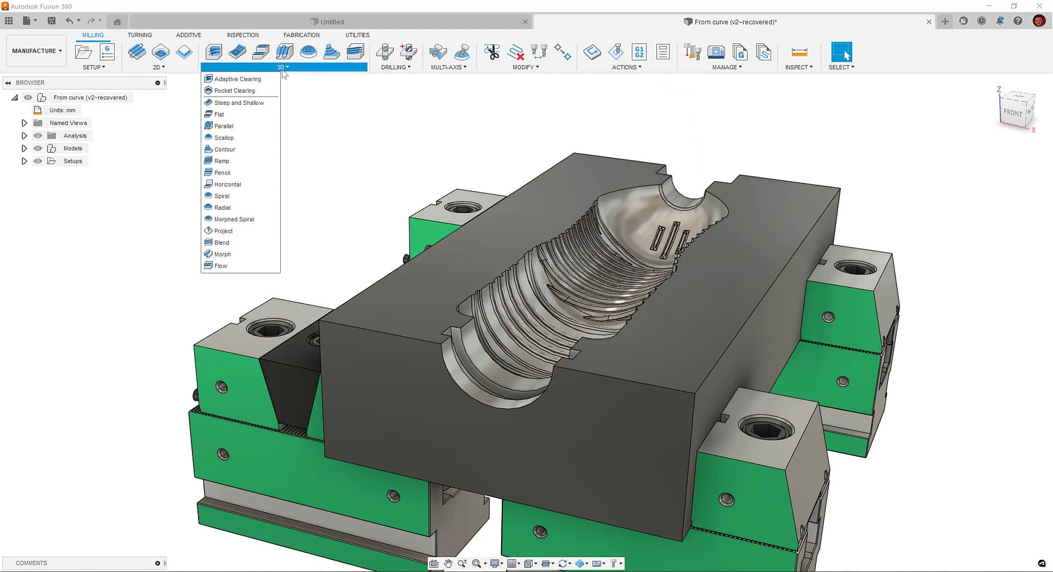
click(235, 172)
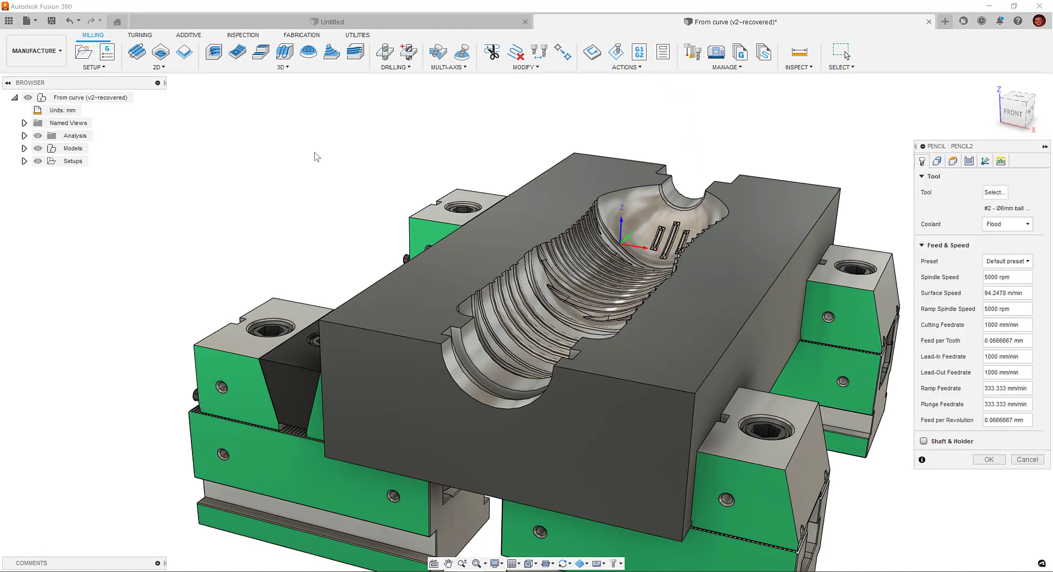
click(985, 162)
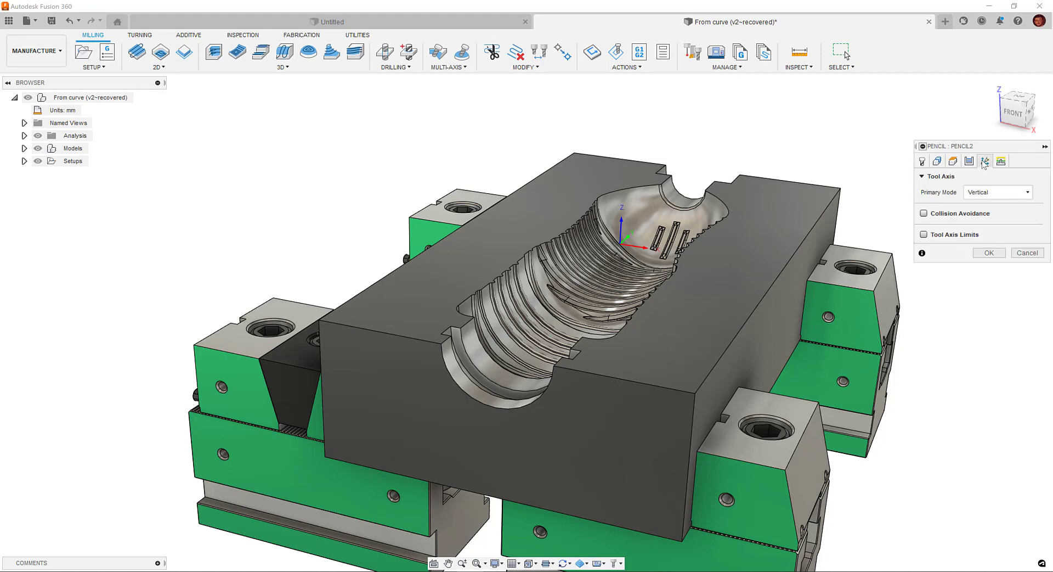
click(989, 192)
click(995, 218)
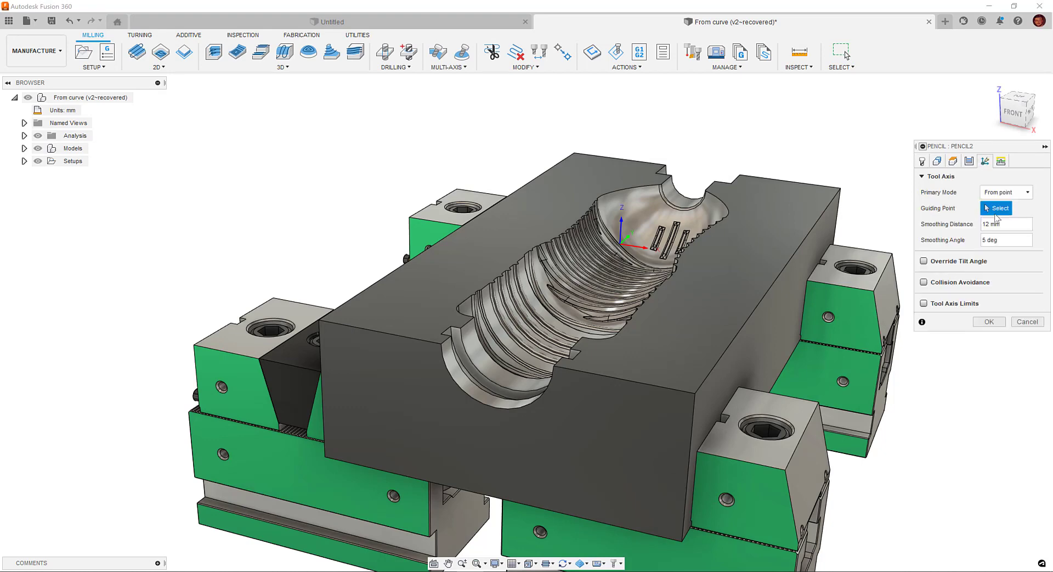
click(929, 263)
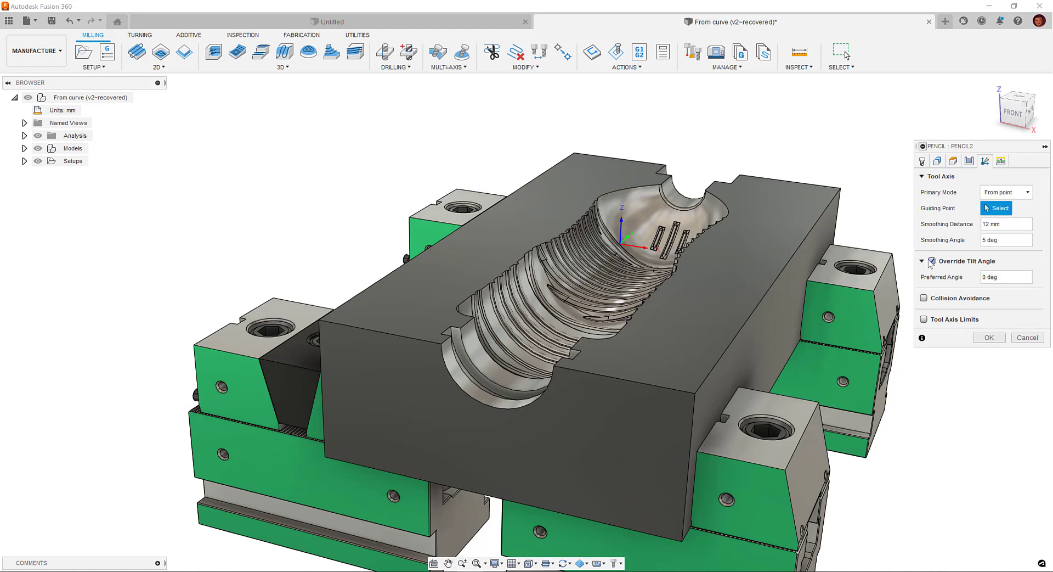
click(925, 299)
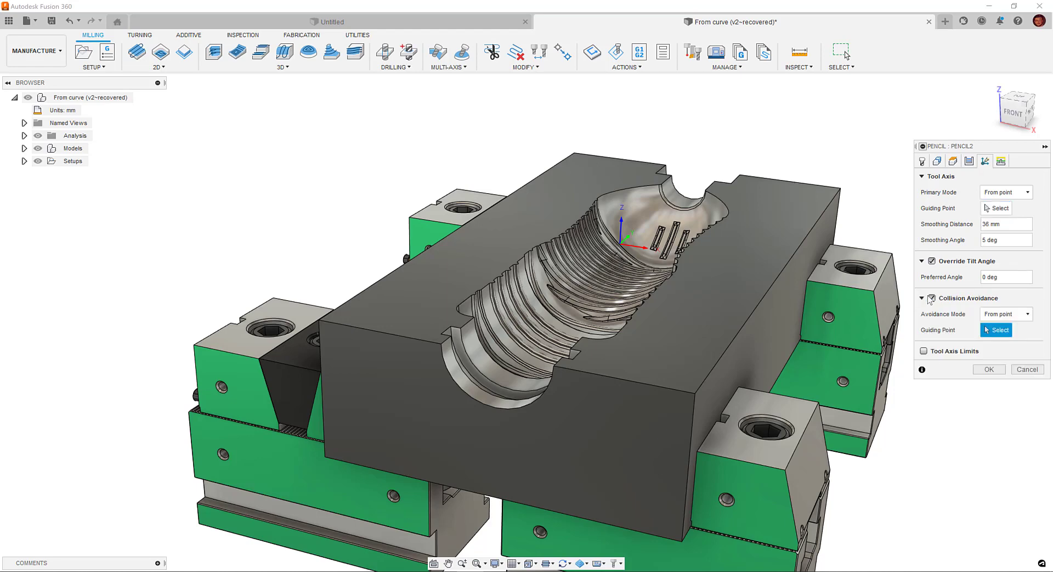
click(924, 351)
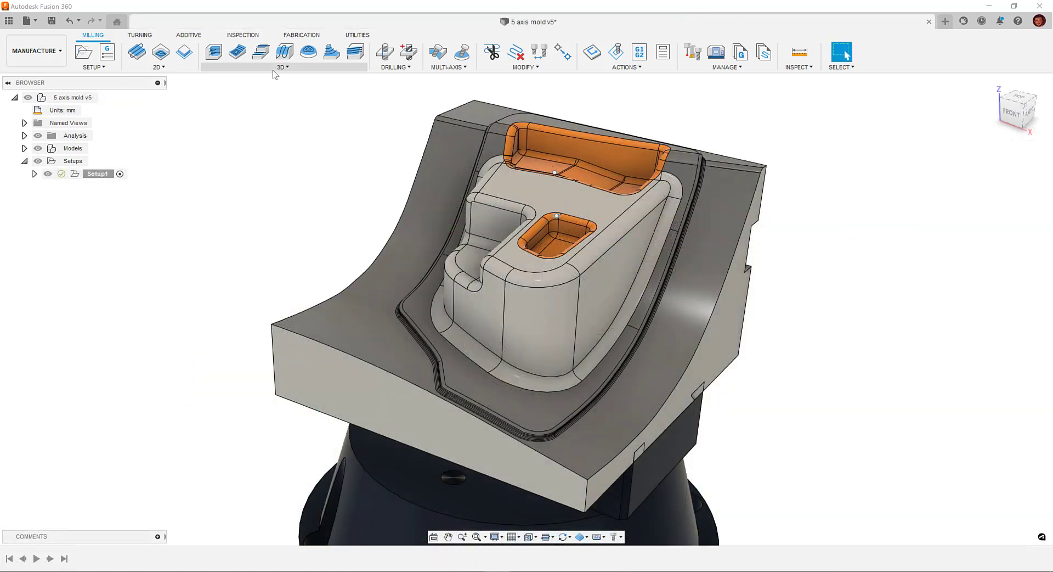
- Start a Parallel toolpath bounded by two selected rim-edge chains
click(283, 67)
click(230, 128)
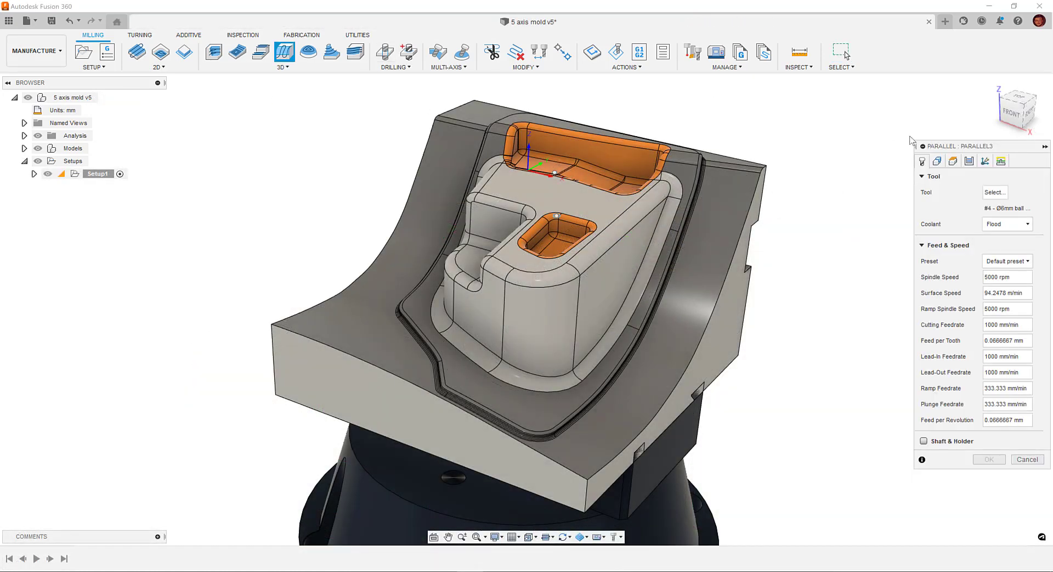
click(938, 161)
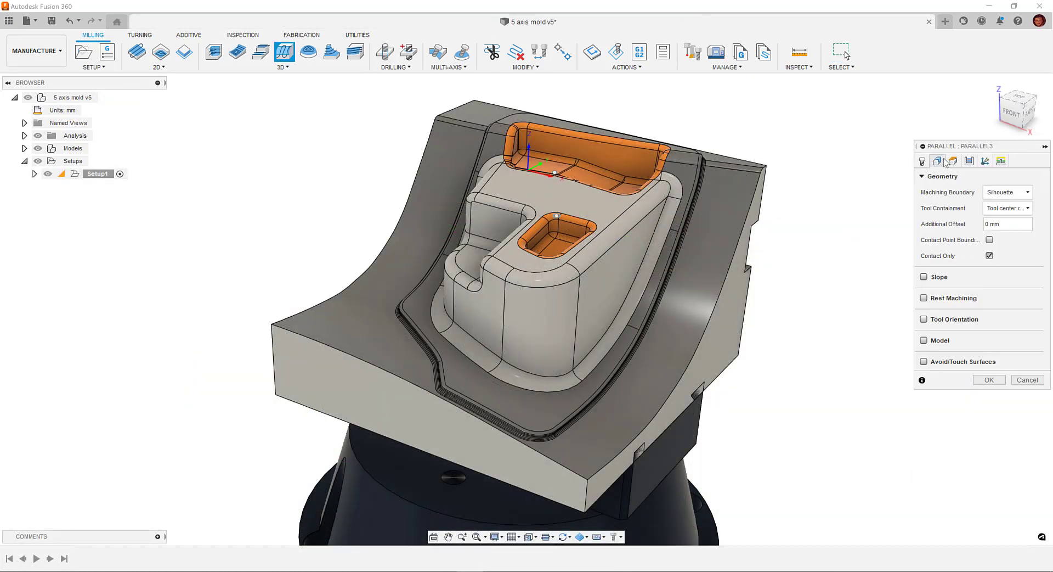
click(1006, 192)
click(1004, 230)
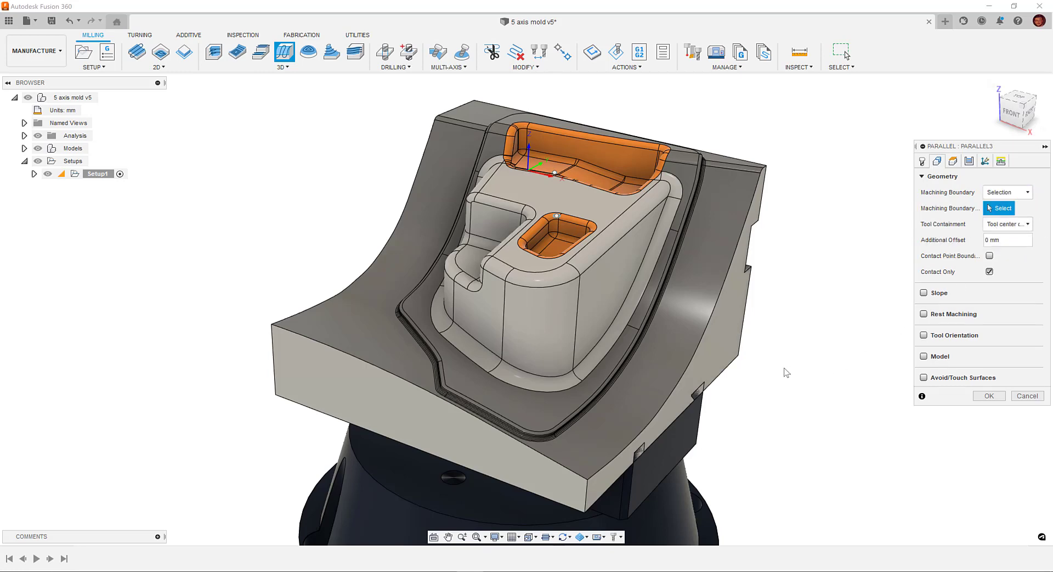
click(644, 343)
click(643, 343)
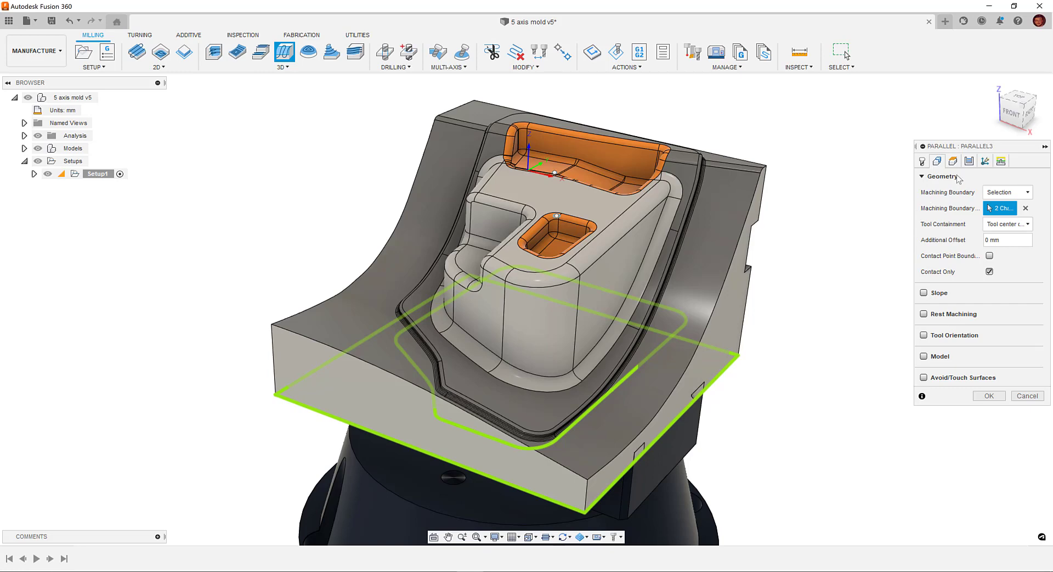
- Use the block's right edge as pass direction, enable collision avoidance, and generate the toolpath
click(969, 161)
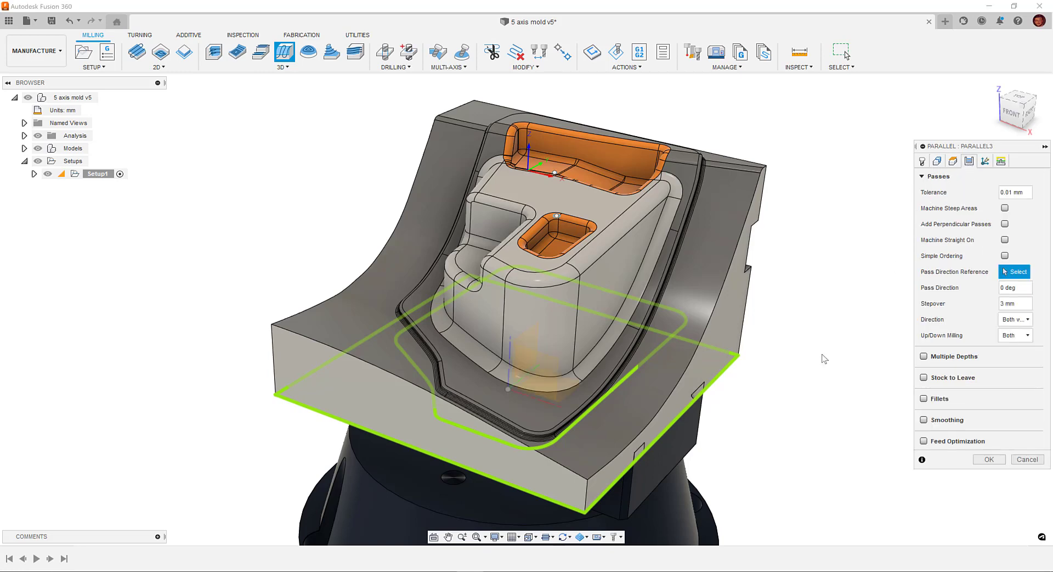
click(714, 384)
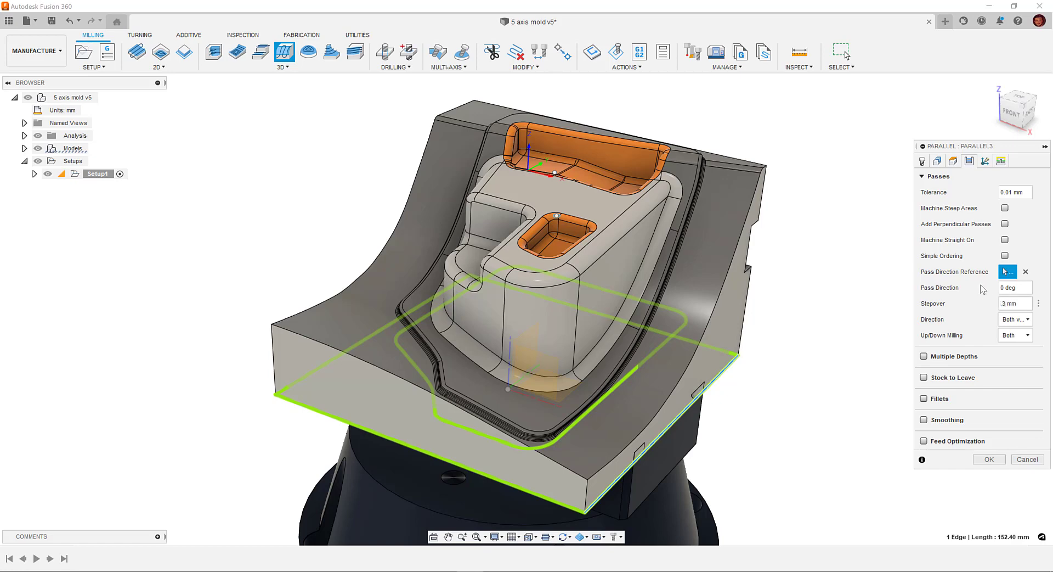
click(985, 162)
click(925, 213)
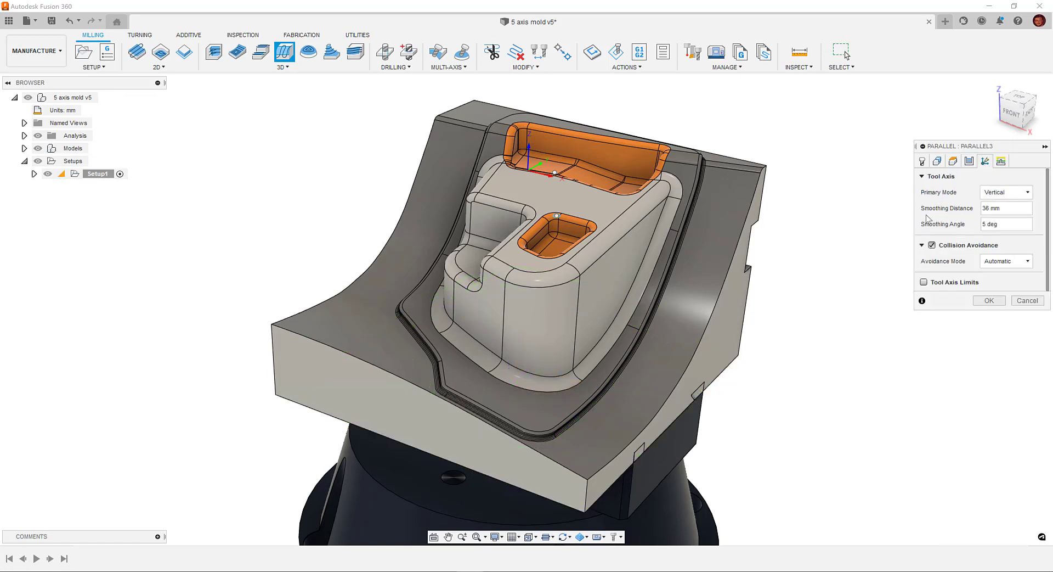
click(993, 301)
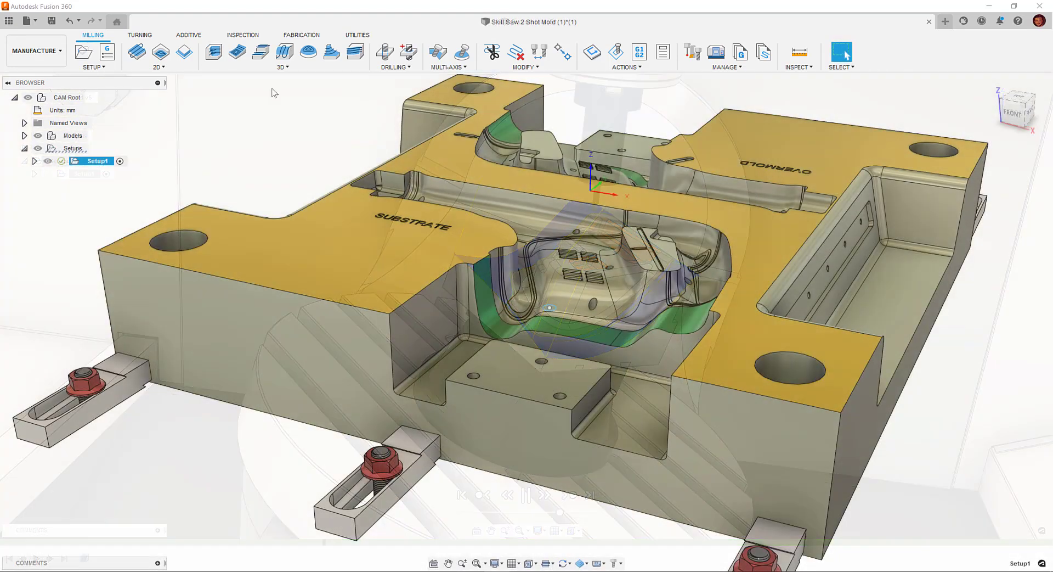
- Create a Pencil toolpath with collision avoidance tilting From point, picking a guiding point on the part
click(278, 69)
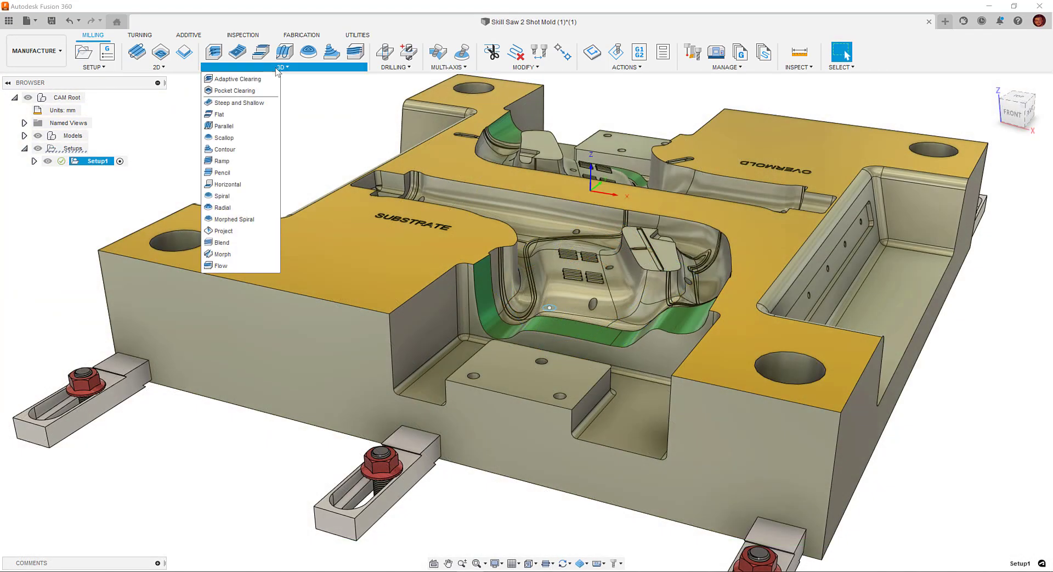
click(237, 171)
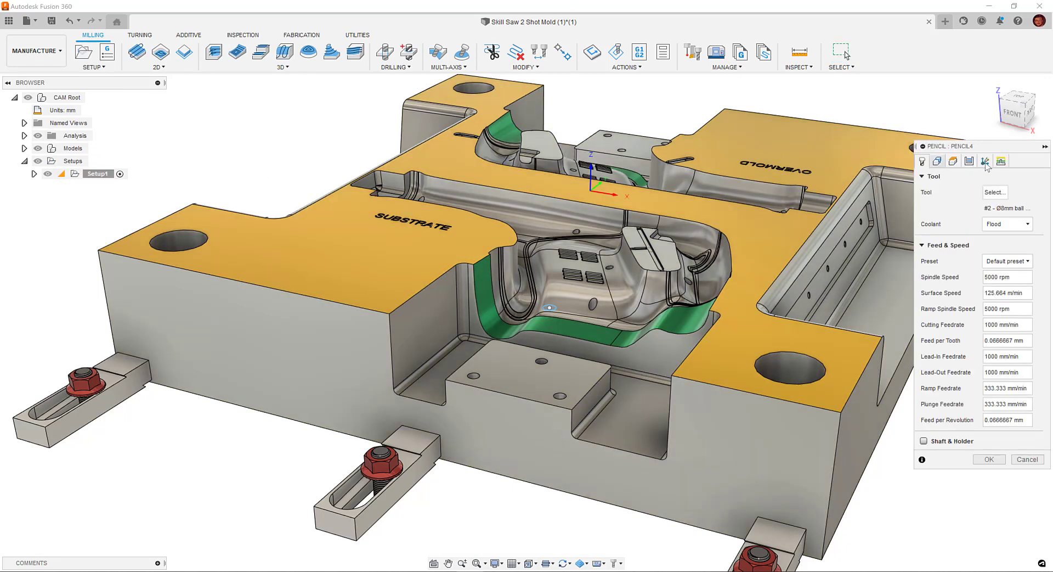
click(985, 162)
click(925, 213)
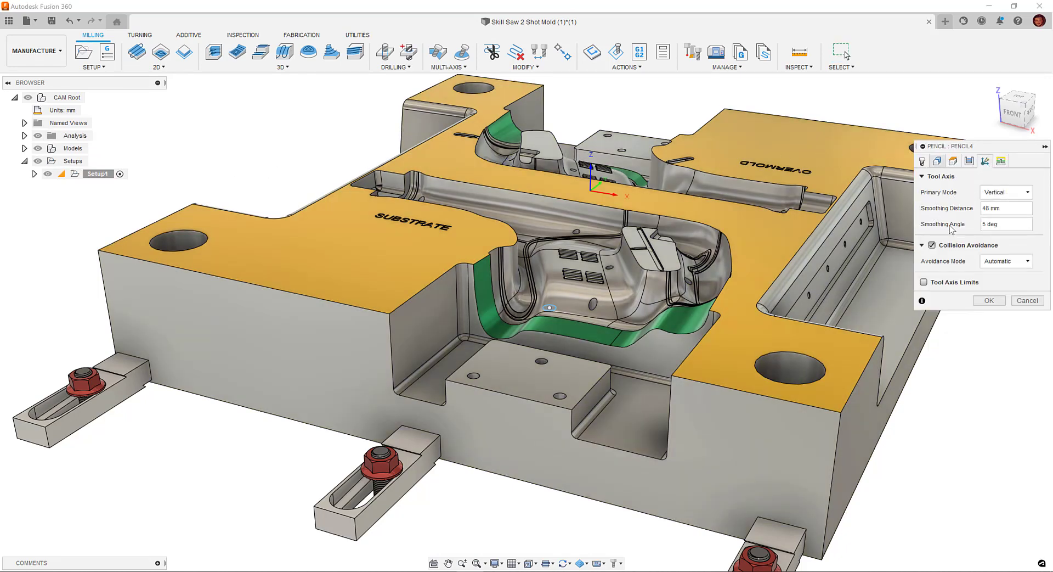
click(988, 261)
click(994, 285)
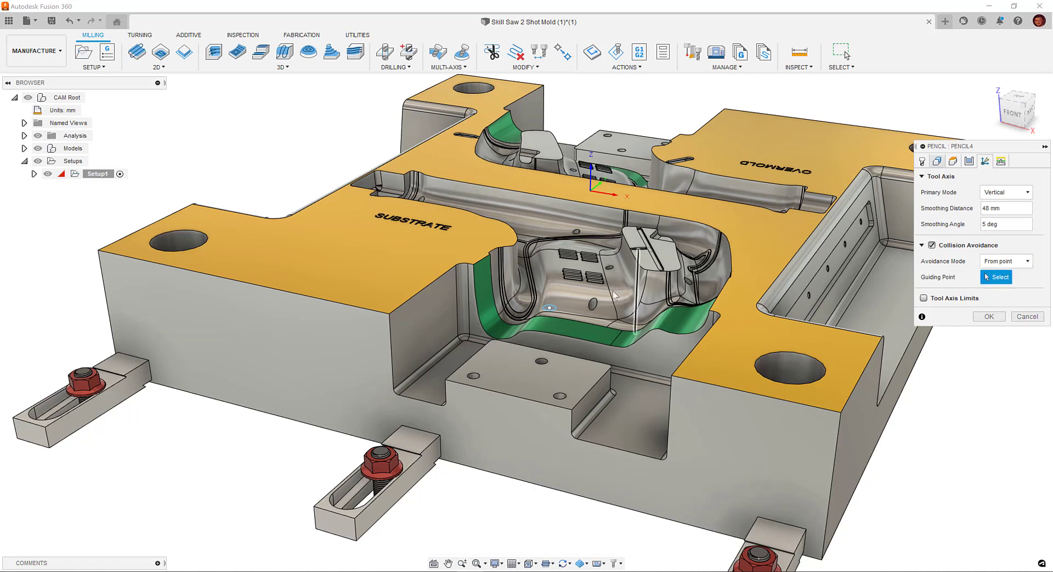
click(550, 309)
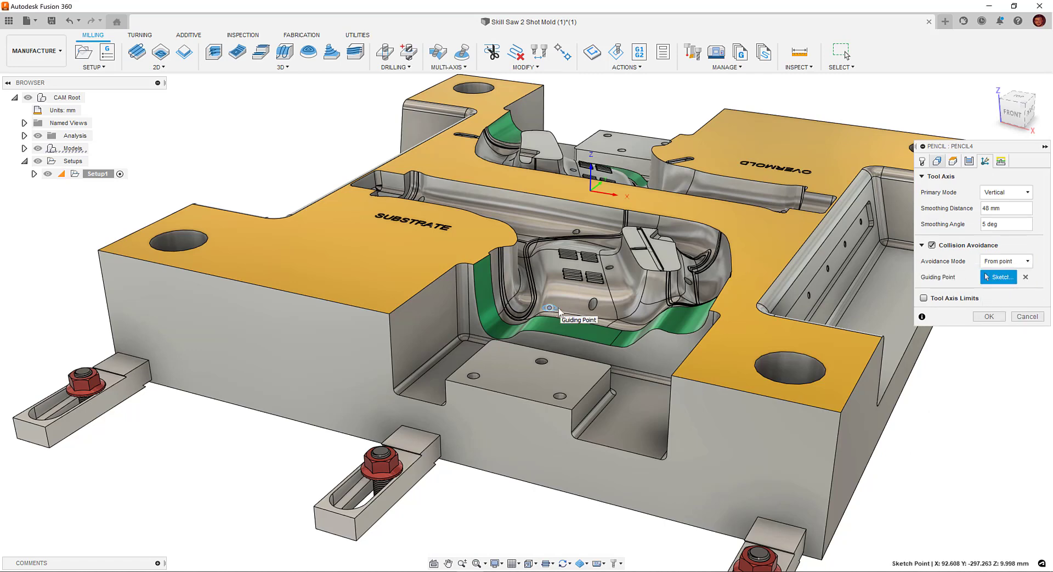
click(986, 317)
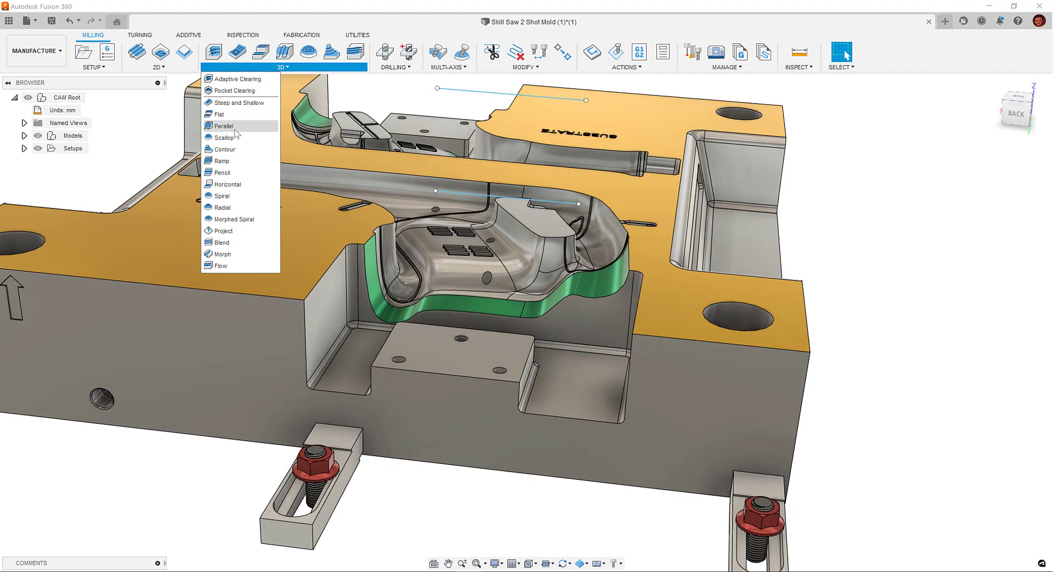
- Start a Parallel toolpath with Primary Mode From curve, guided by the sketch line
click(237, 126)
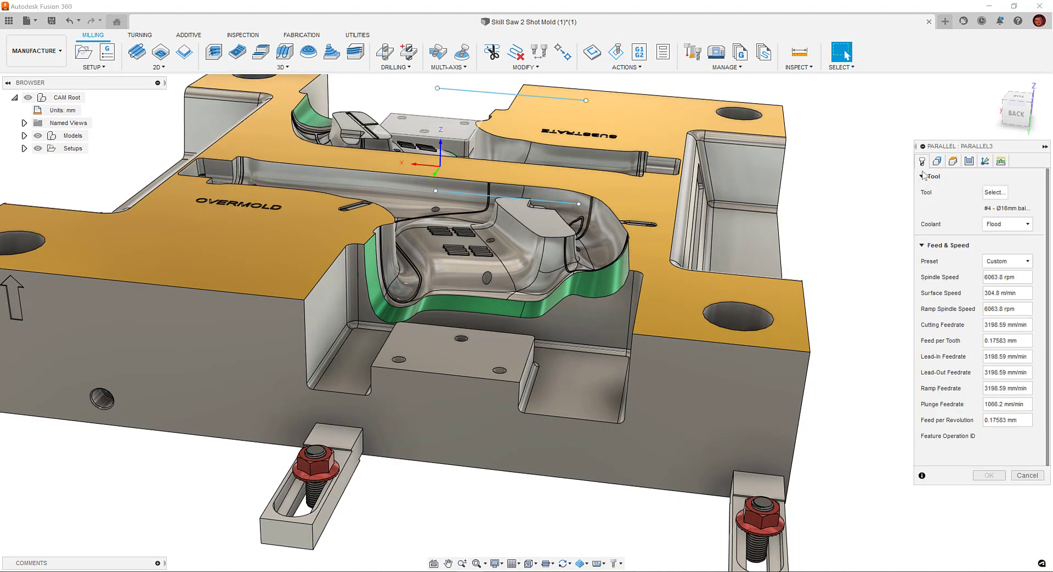
click(985, 162)
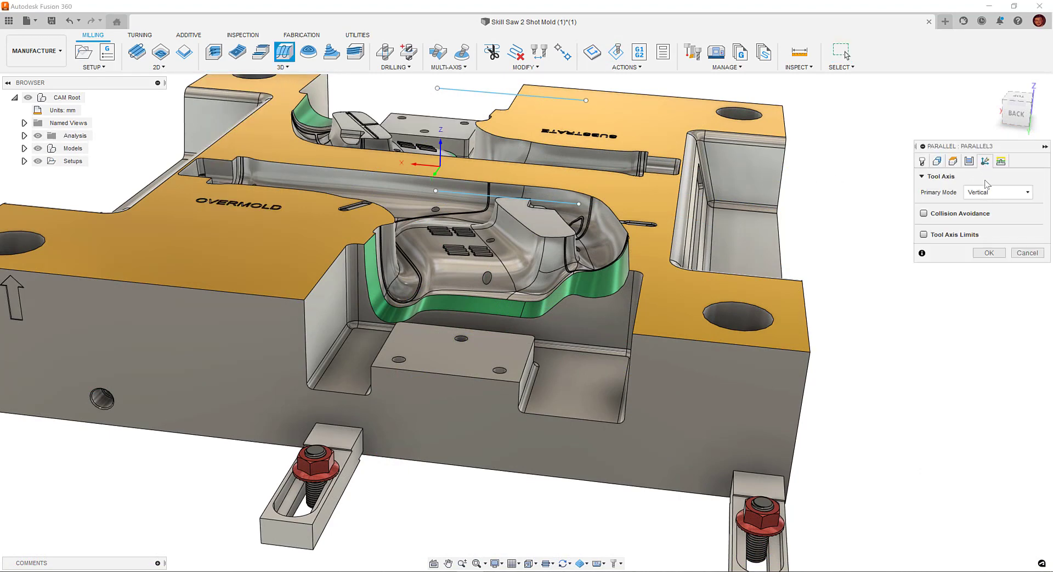
click(985, 192)
click(989, 241)
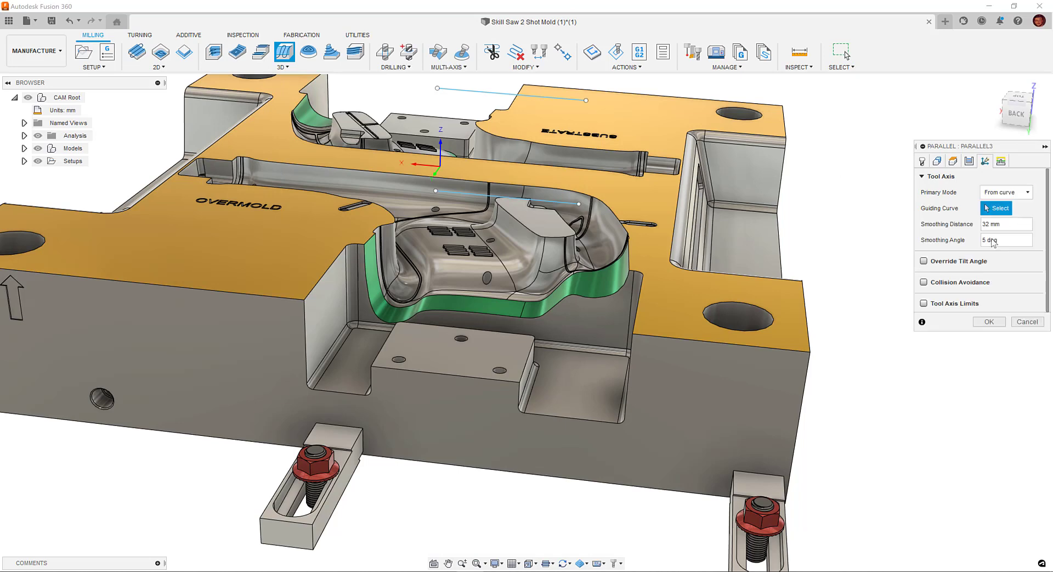
click(566, 99)
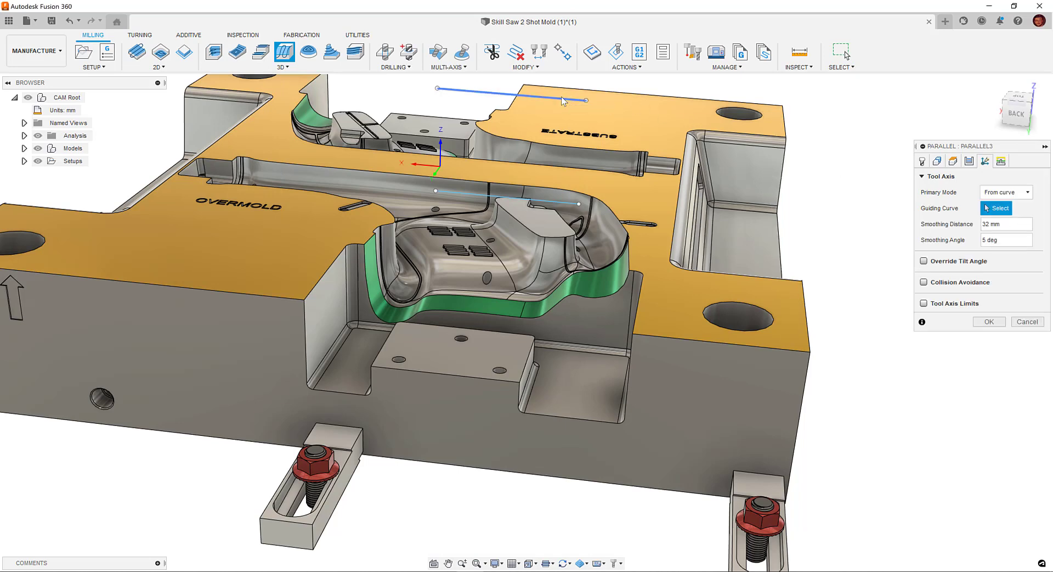
- Enable collision avoidance in From curve mode on the same sketch line, then generate
click(924, 282)
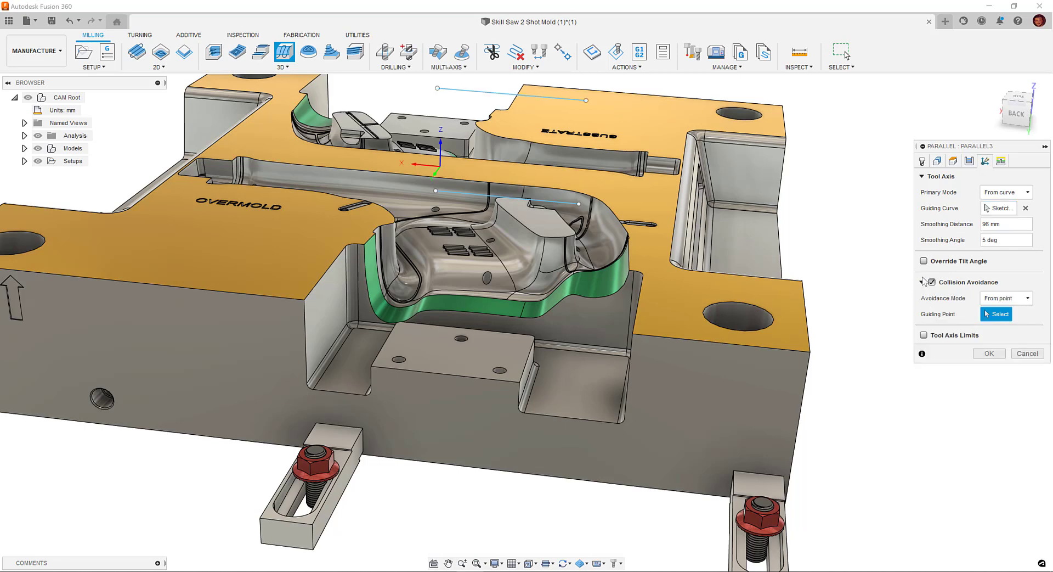
click(1014, 301)
click(999, 341)
click(567, 202)
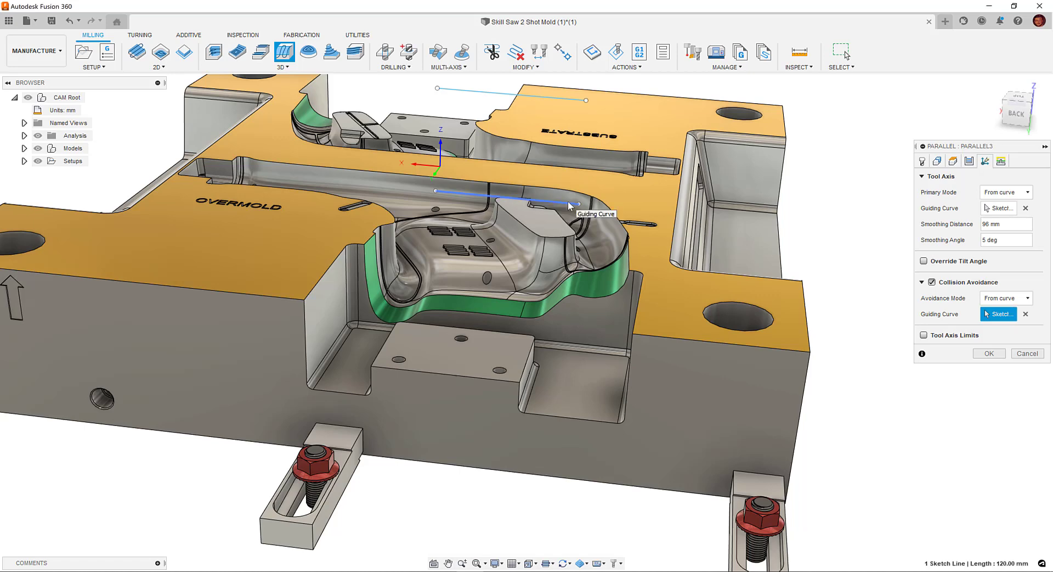
click(989, 353)
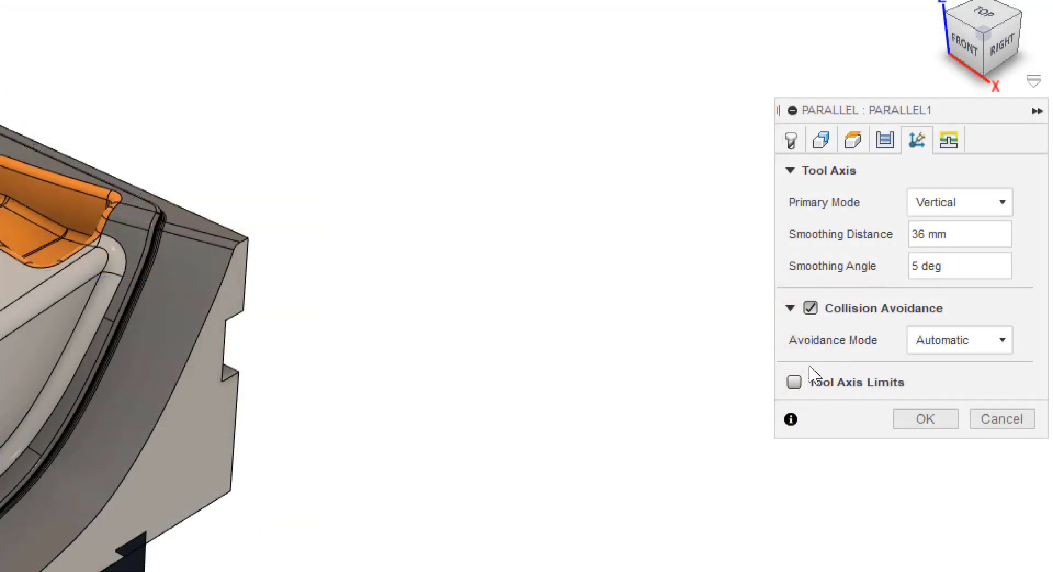
- Turn on Tool Axis Limits, keeping Setup Z reference, 0–90 deg tilt and trimming beyond the limit
click(794, 382)
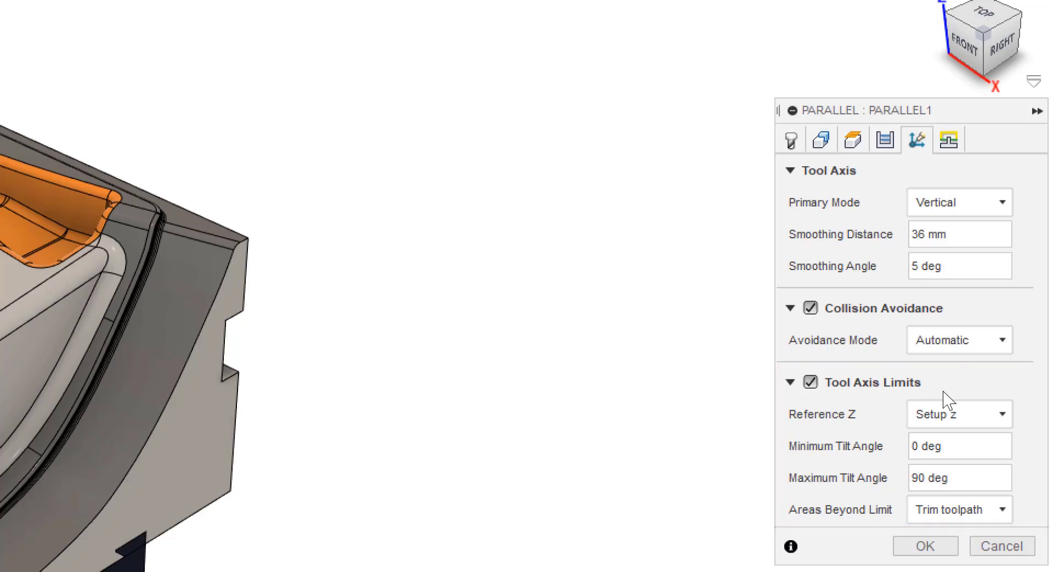
click(999, 408)
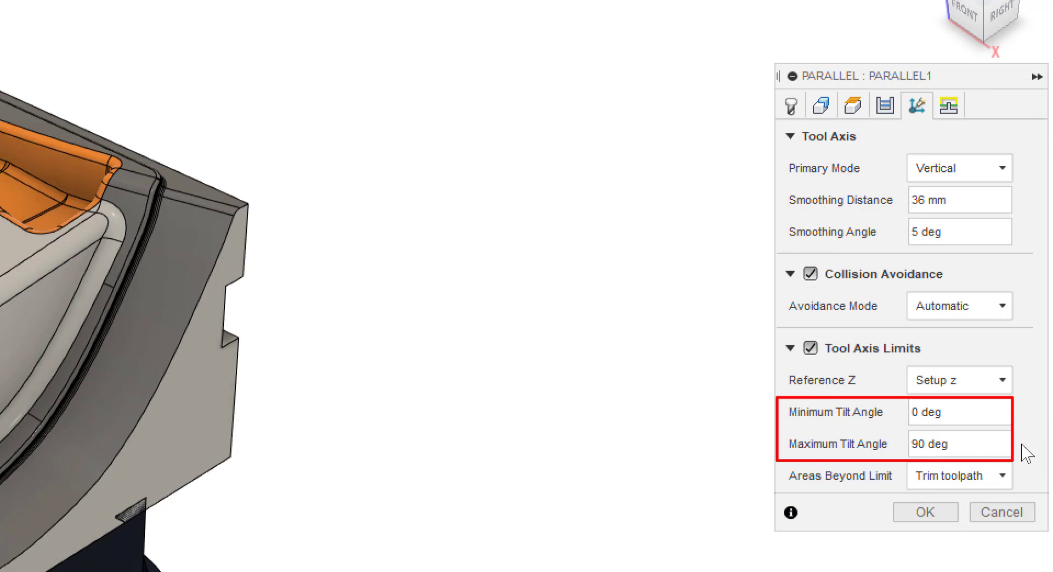
click(1007, 475)
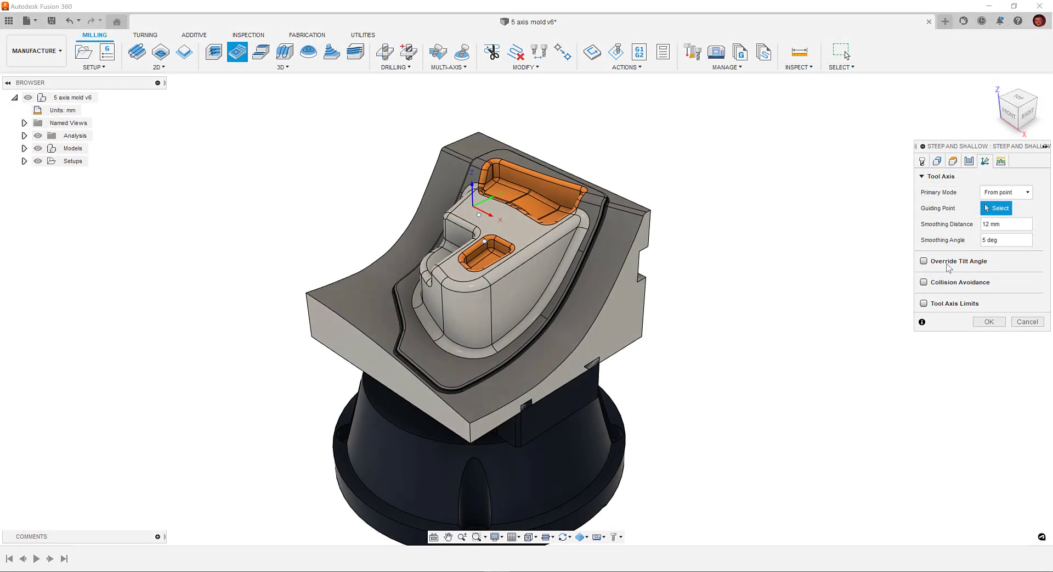
mouse_move(925, 265)
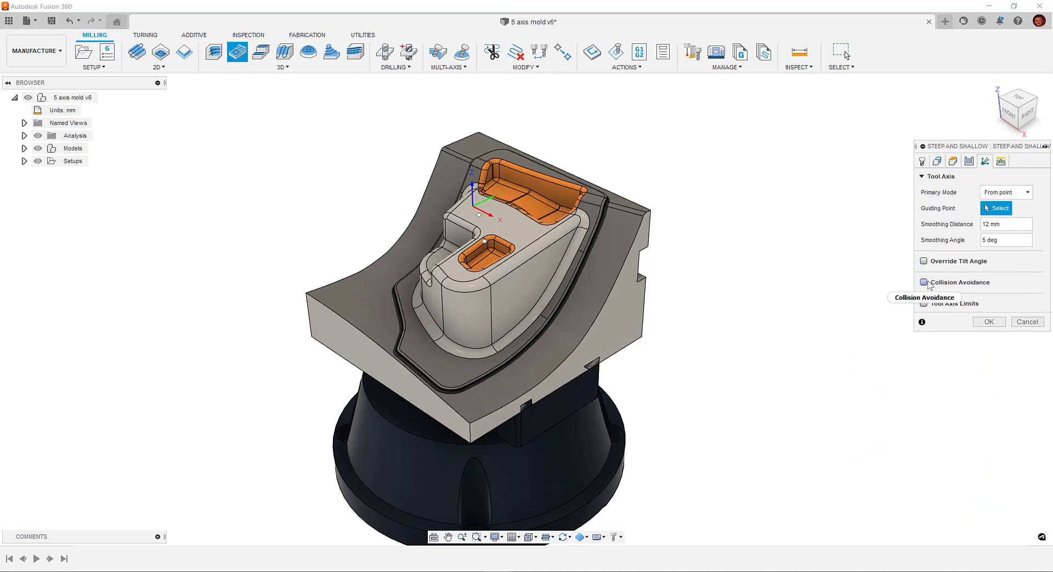
mouse_move(929, 285)
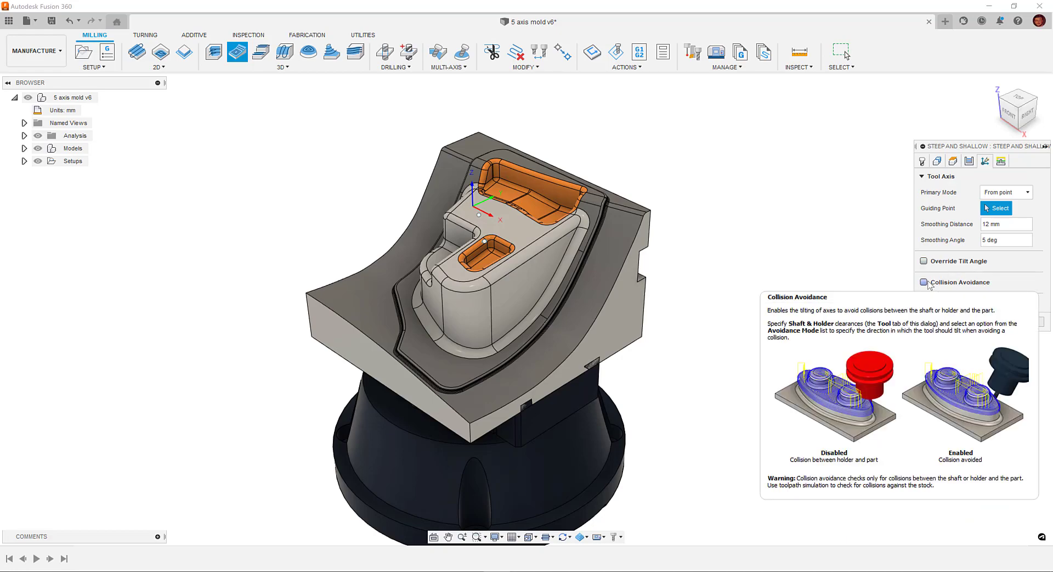